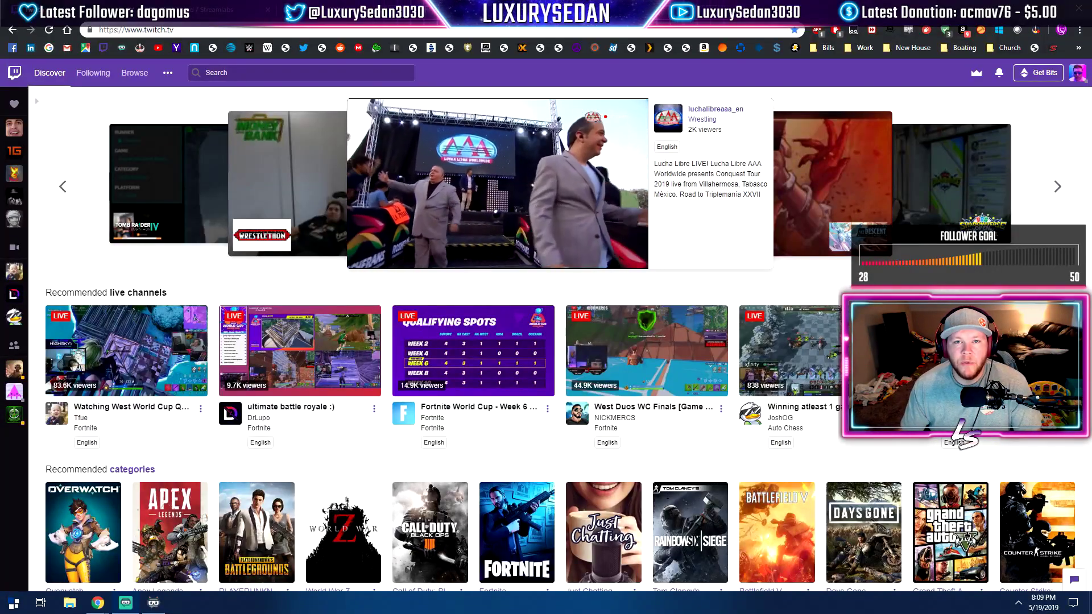
- Open the channel's Creator Dashboard and view the installed and activated extensions under My Extensions
{"action": "left_click", "coordinate": [1079, 77]}
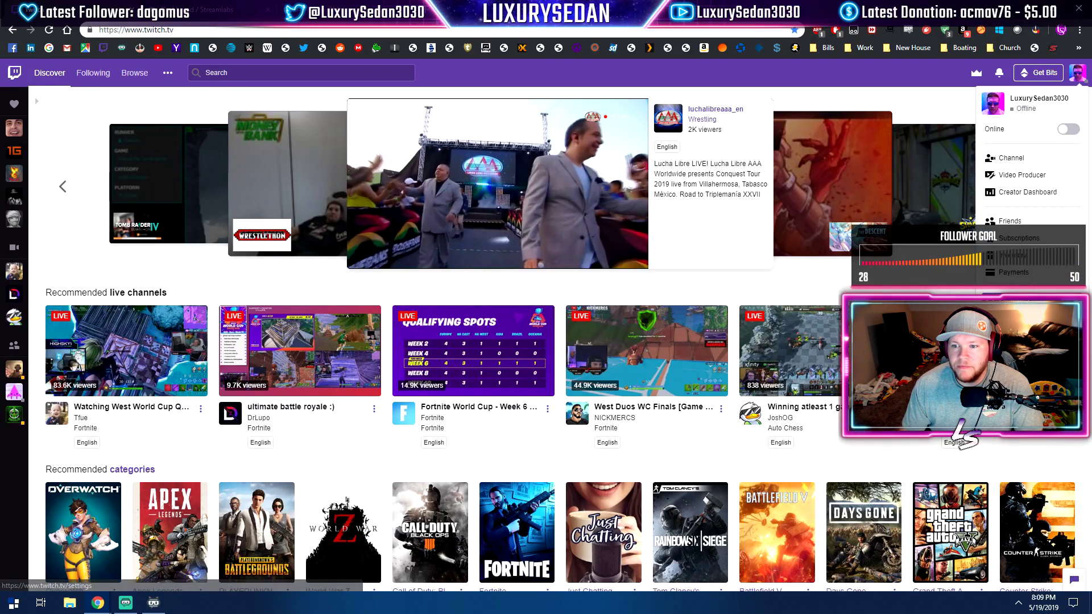
{"action": "left_click", "coordinate": [1028, 192]}
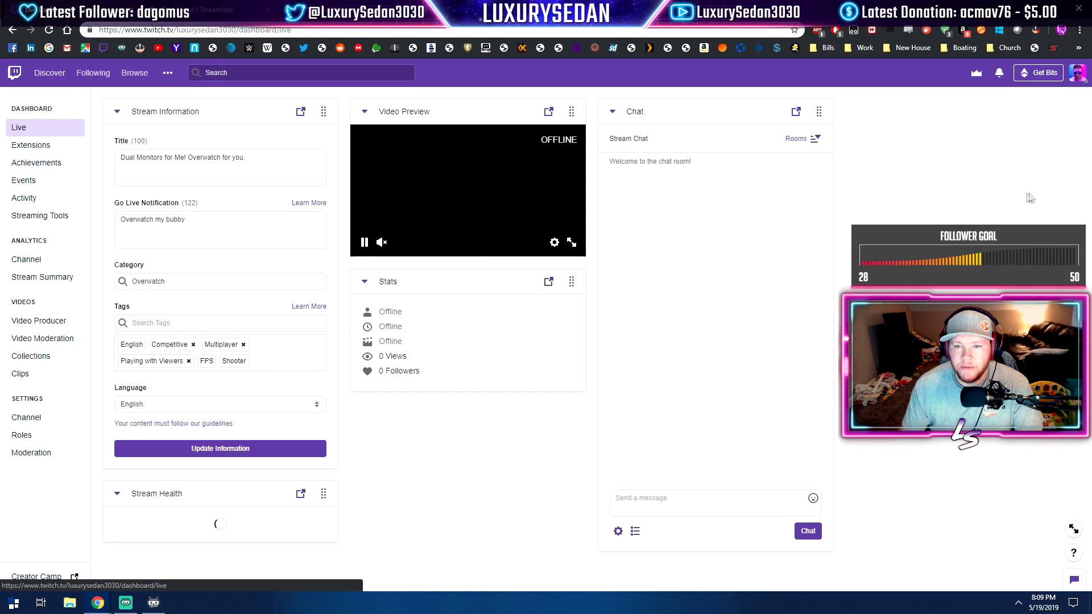
{"action": "left_click", "coordinate": [33, 148]}
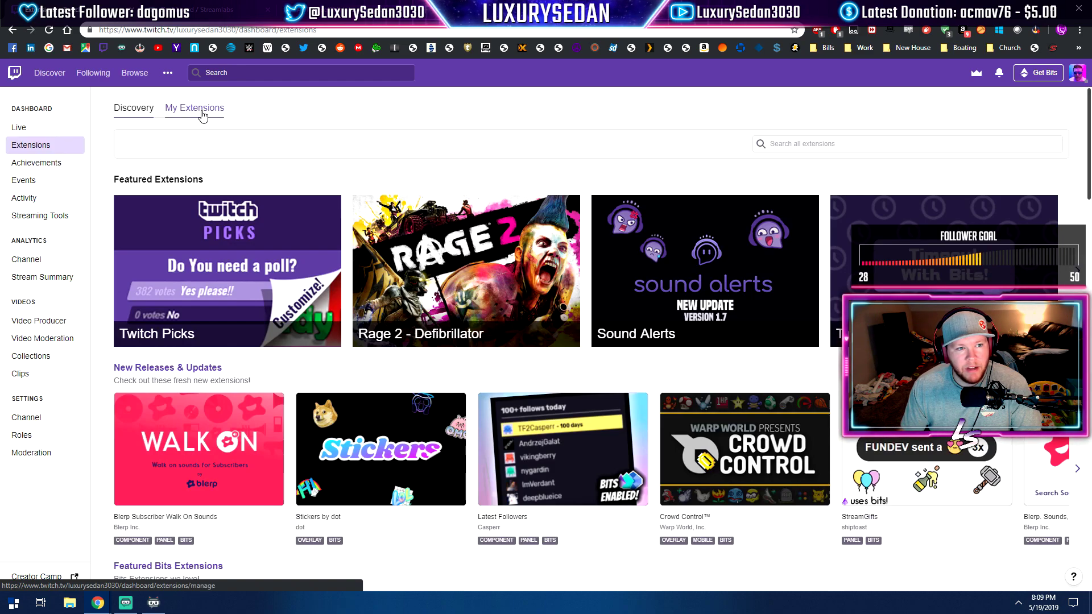
{"action": "left_click", "coordinate": [203, 114]}
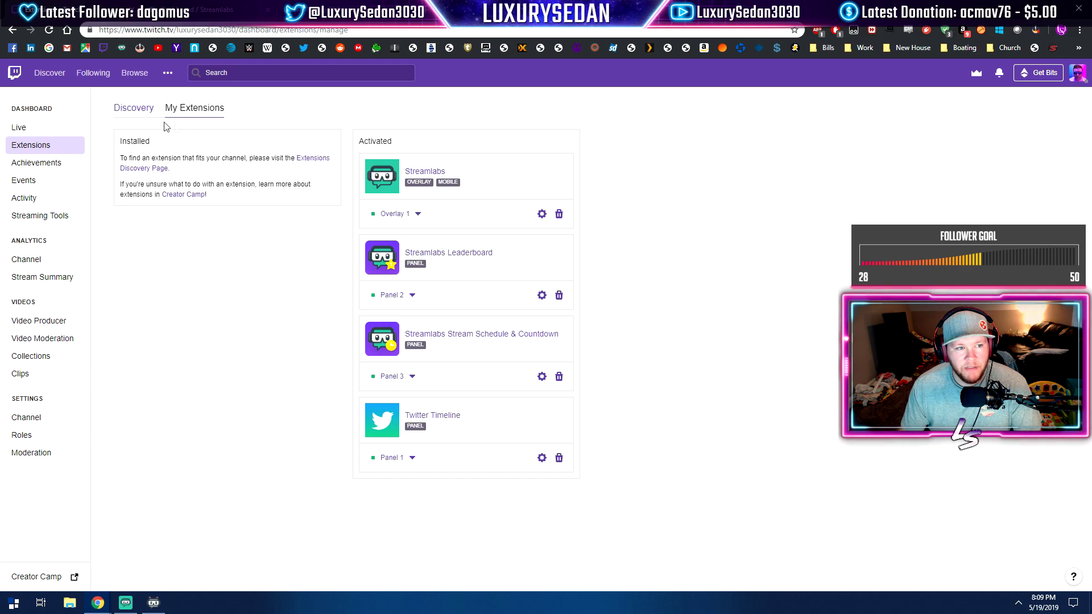
- Search all extensions on the Discovery page for "streamlabs"
{"action": "left_click", "coordinate": [135, 111]}
{"action": "left_click", "coordinate": [872, 143]}
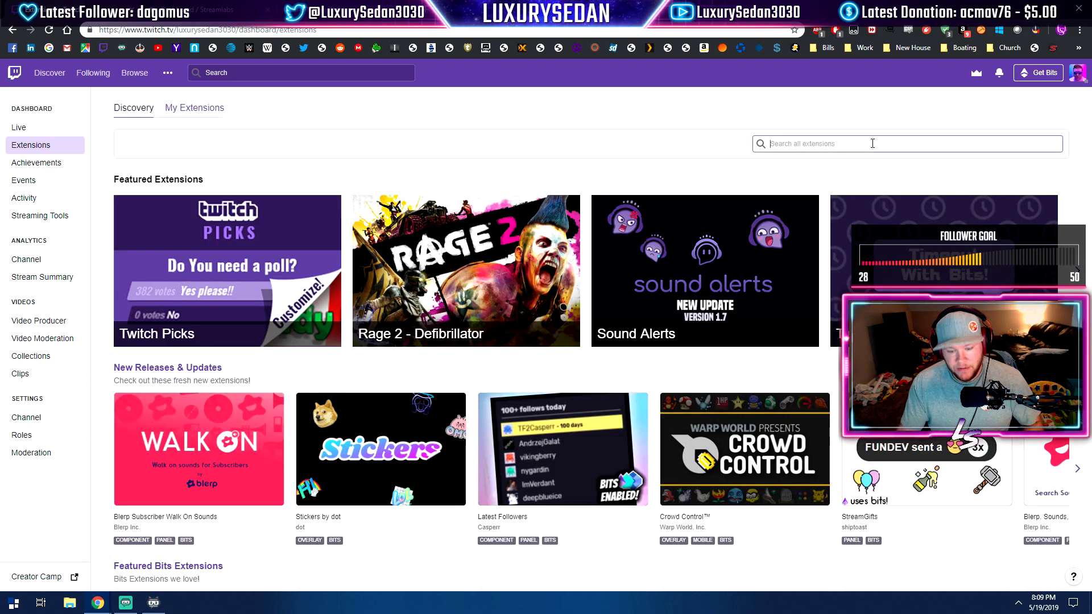
{"action": "type", "text": "streamlabs"}
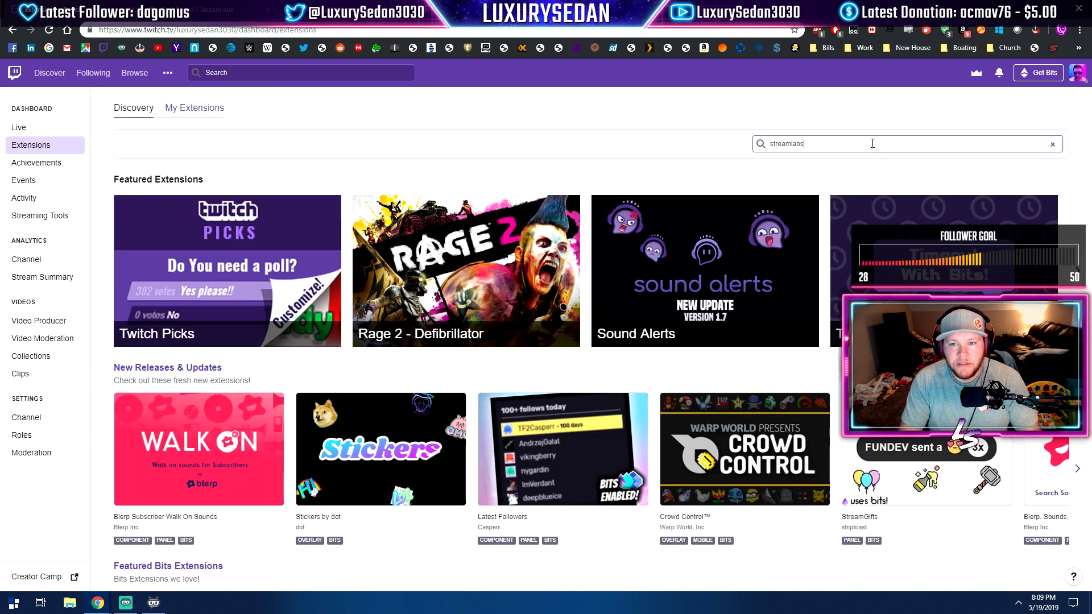
{"action": "key", "text": "Return"}
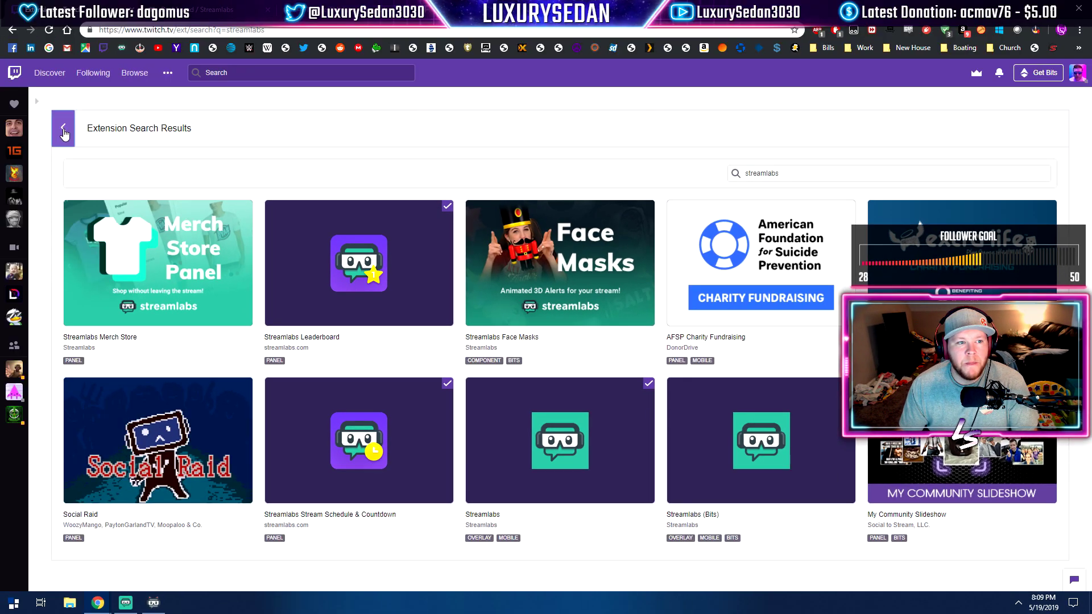
- Return to My Extensions and open the configuration of the activated Streamlabs overlay extension
{"action": "left_click", "coordinate": [0, 94]}
{"action": "left_click", "coordinate": [136, 84]}
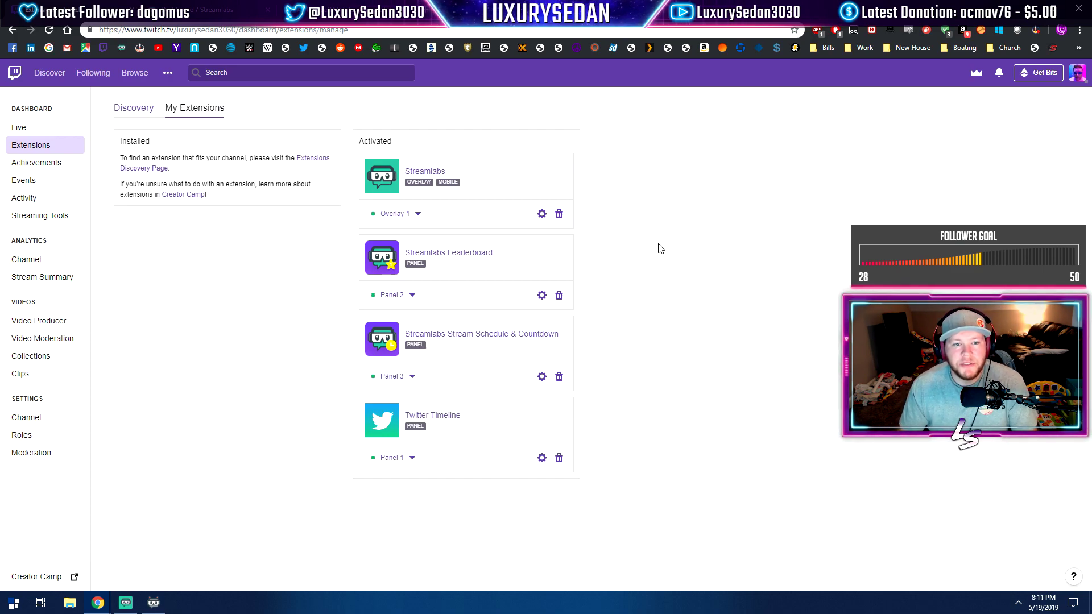
{"action": "left_click", "coordinate": [542, 214]}
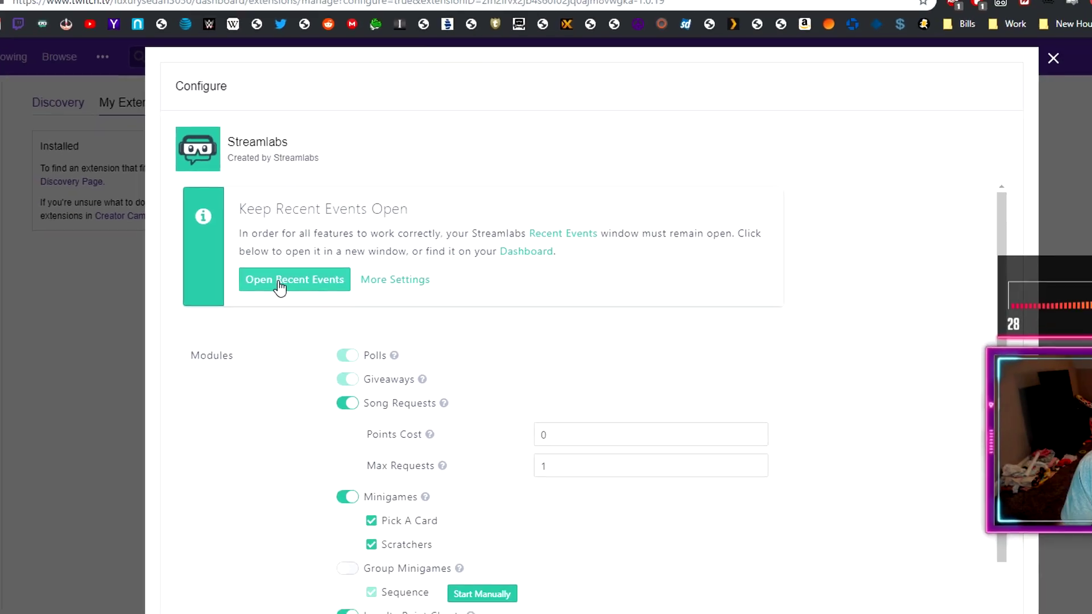
- Switch to the Streamlabs dashboard, view the Recent Events feed and return to the dashboard overview
{"action": "left_click", "coordinate": [259, 372]}
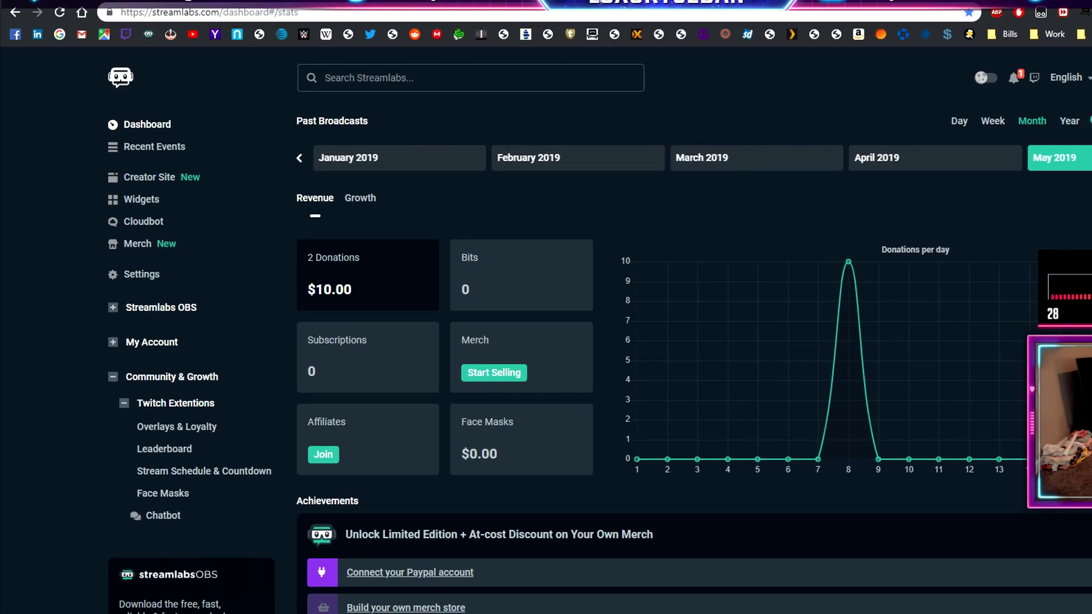
{"action": "left_click", "coordinate": [188, 168]}
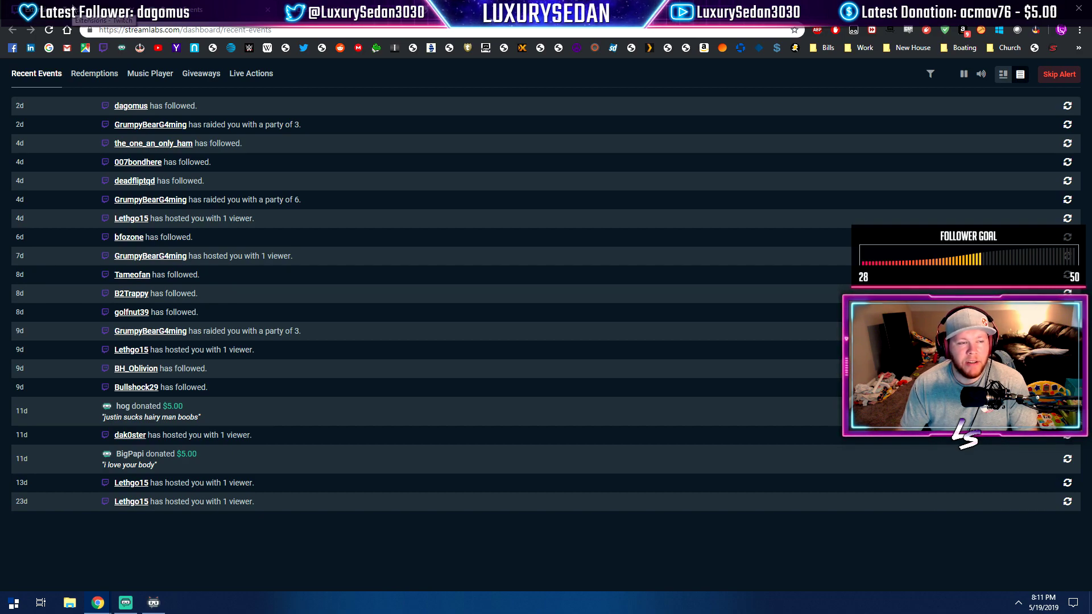
{"action": "left_click", "coordinate": [88, 7]}
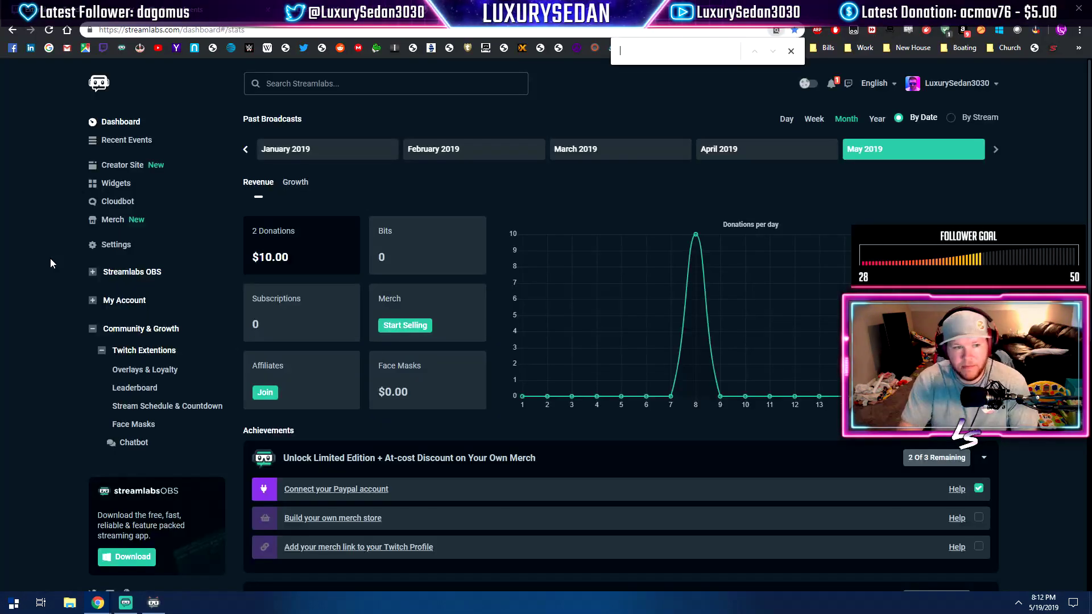
{"action": "left_click", "coordinate": [790, 52]}
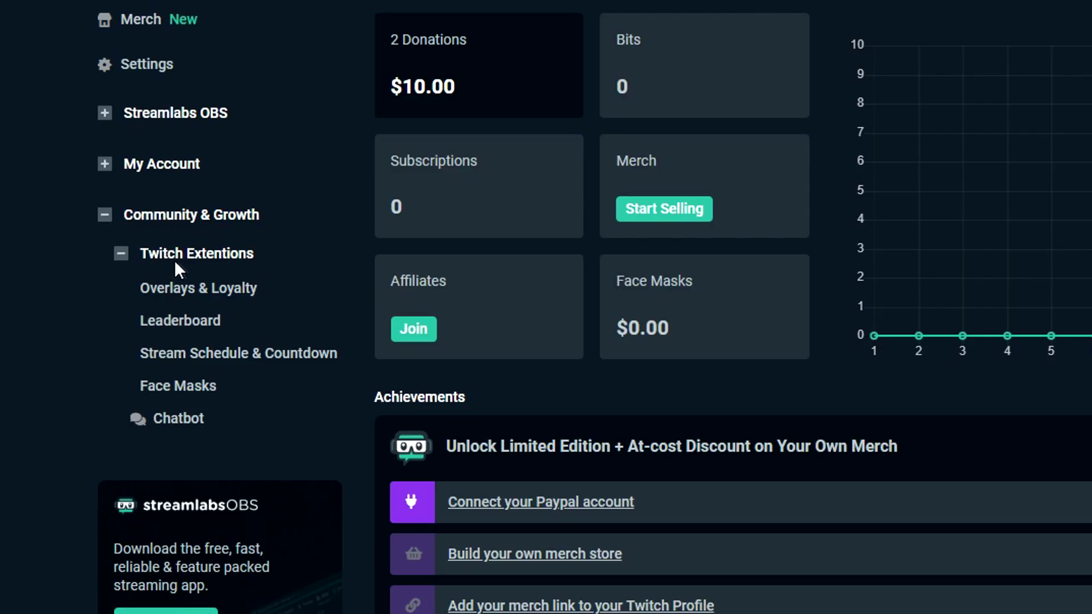
- Open the Overlays & Loyalty user list, look through it and sort it by points from highest to lowest
{"action": "left_click", "coordinate": [197, 300]}
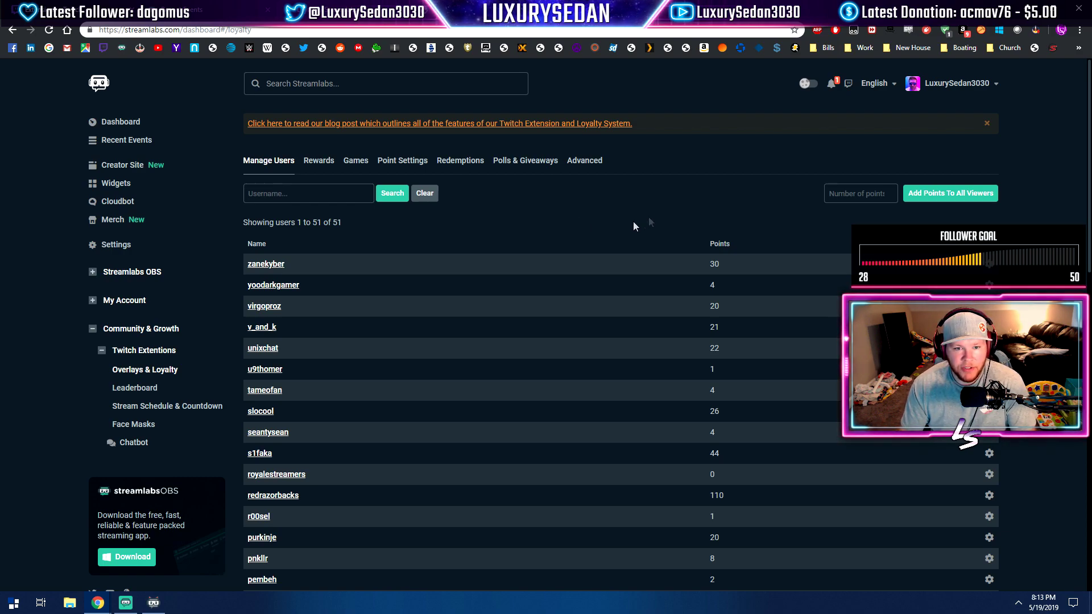
{"action": "scroll", "coordinate": [500, 401], "scroll_direction": "down", "scroll_amount": 5}
{"action": "scroll", "coordinate": [500, 401], "scroll_direction": "down", "scroll_amount": 5}
{"action": "scroll", "coordinate": [503, 421], "scroll_direction": "up", "scroll_amount": 10}
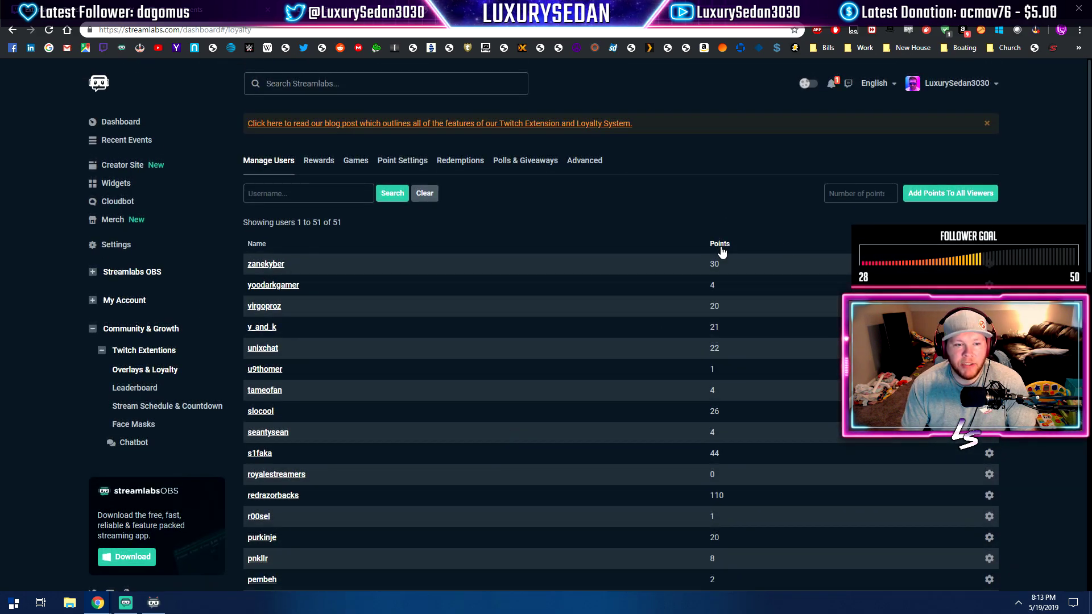
{"action": "left_click", "coordinate": [722, 247]}
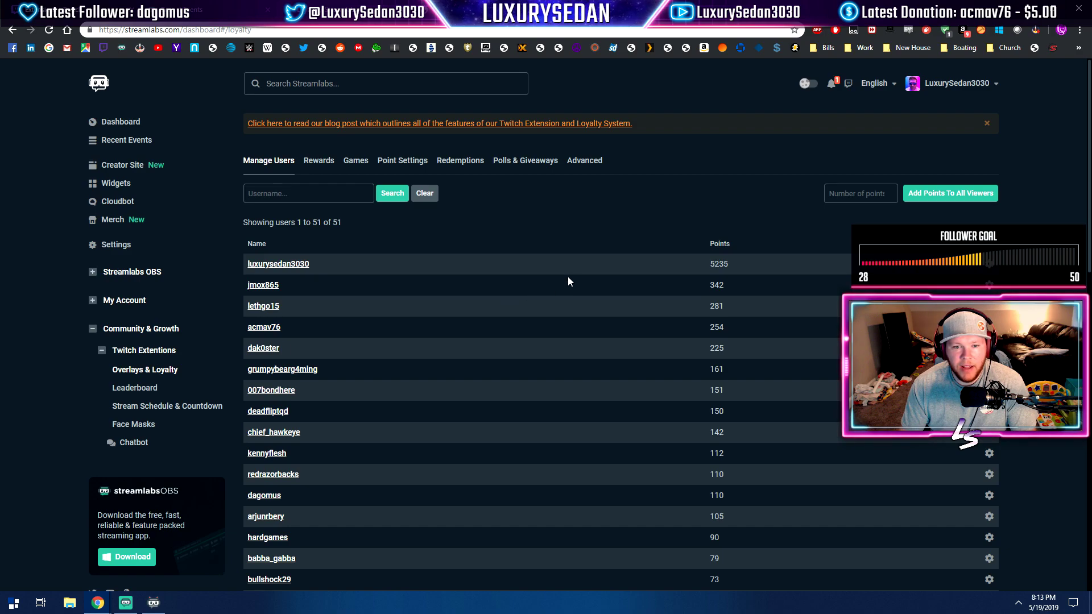
{"action": "left_click", "coordinate": [730, 245]}
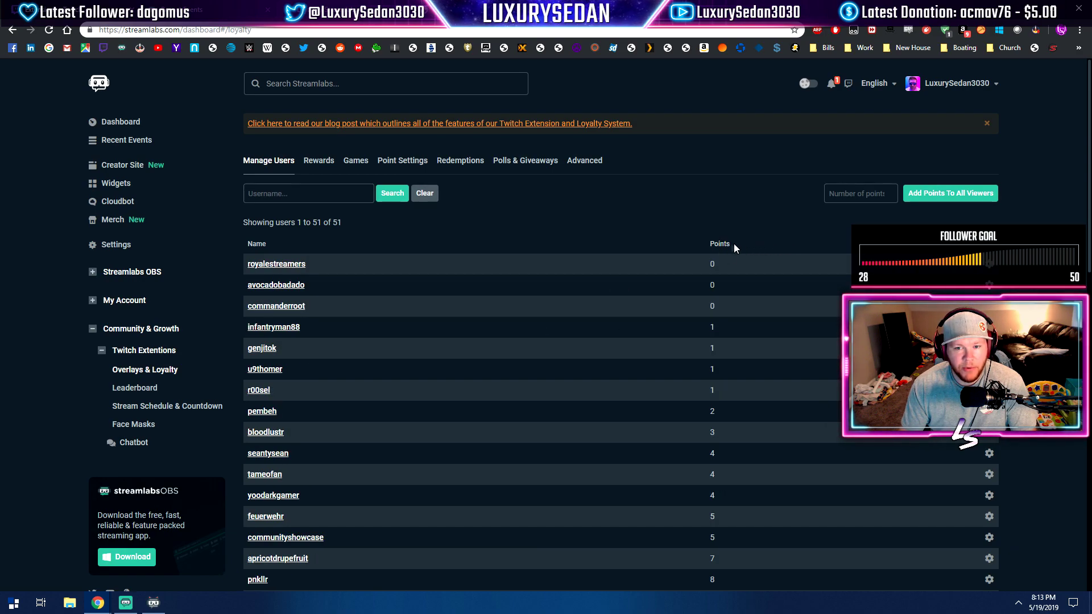
{"action": "left_click", "coordinate": [733, 249]}
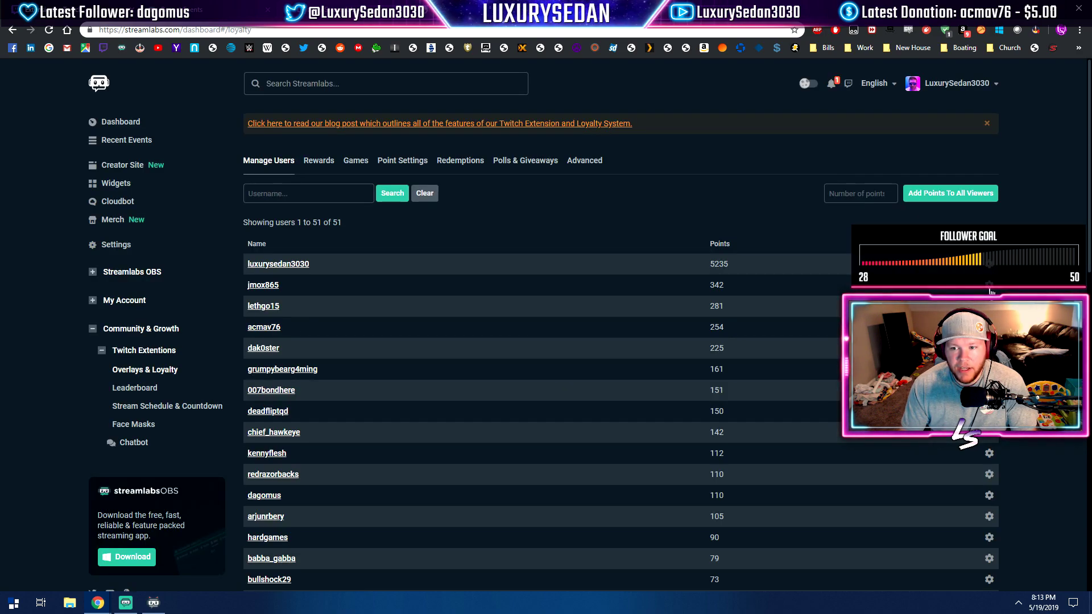
- Add 95 points to the balance of the viewer with 105 points and save the adjustment
{"action": "left_click", "coordinate": [989, 285]}
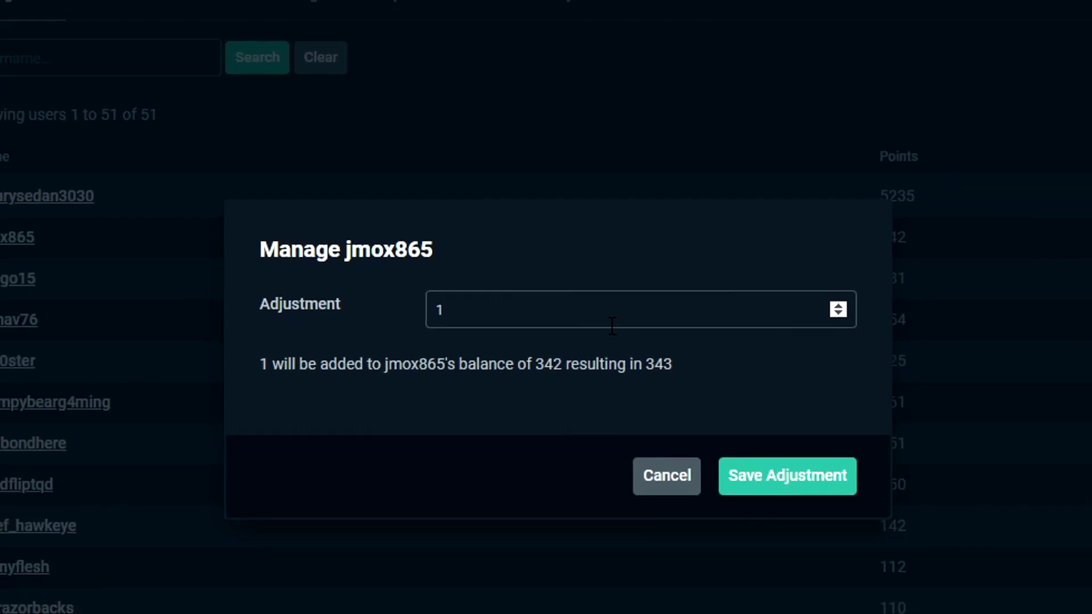
{"action": "left_click", "coordinate": [701, 508]}
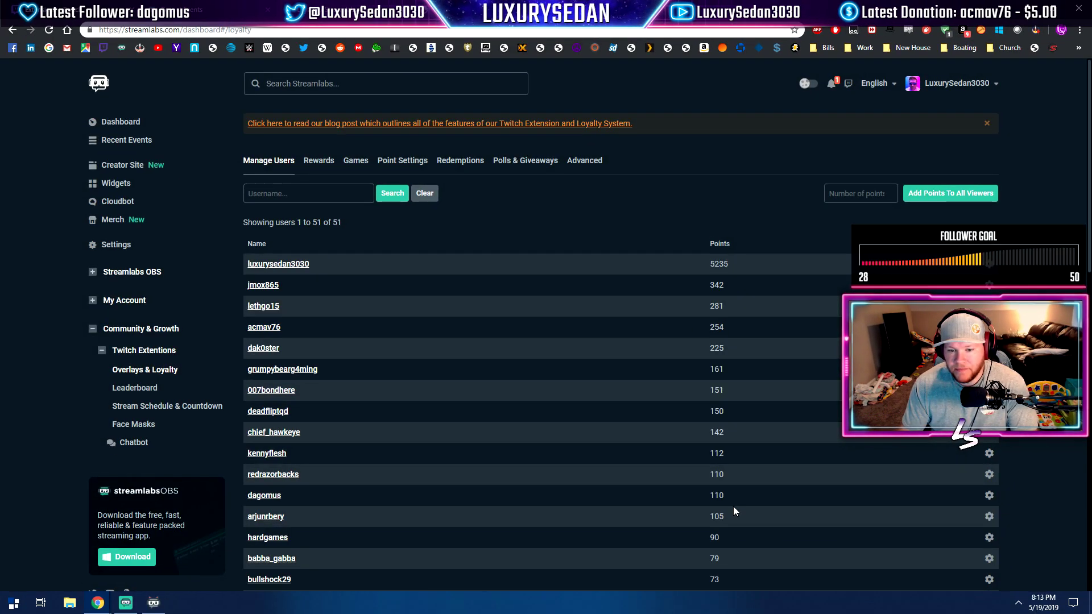
{"action": "scroll", "coordinate": [714, 370], "scroll_direction": "down", "scroll_amount": 3}
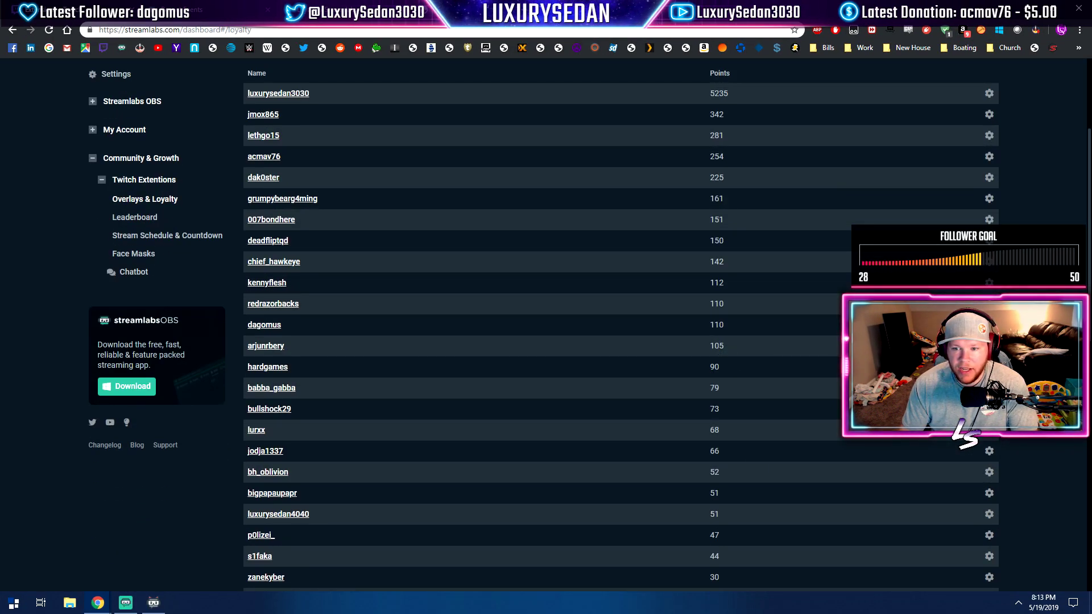
{"action": "left_click", "coordinate": [990, 346]}
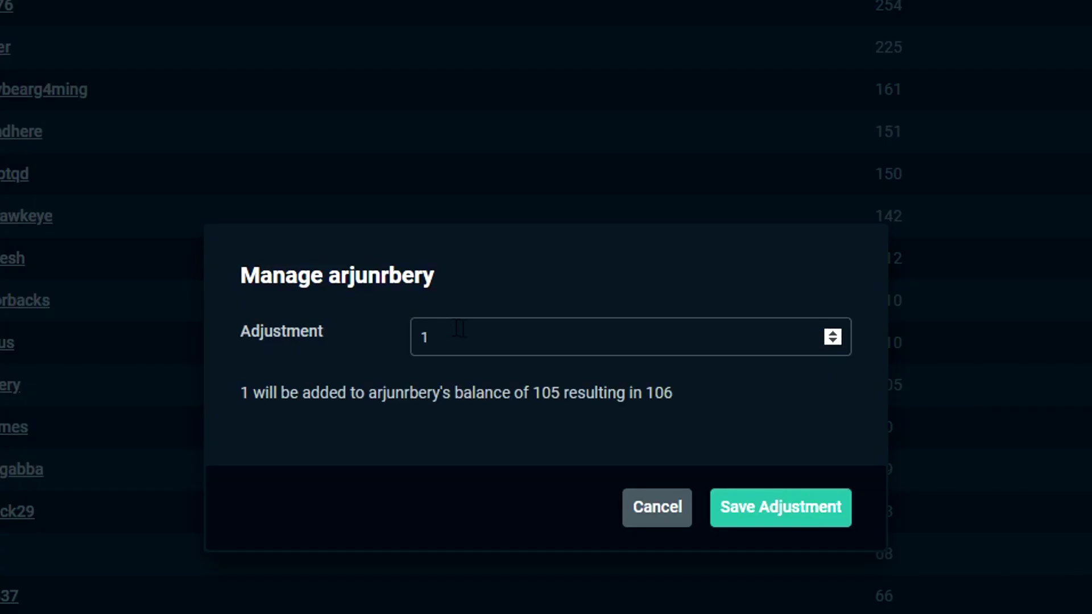
{"action": "type", "text": "95"}
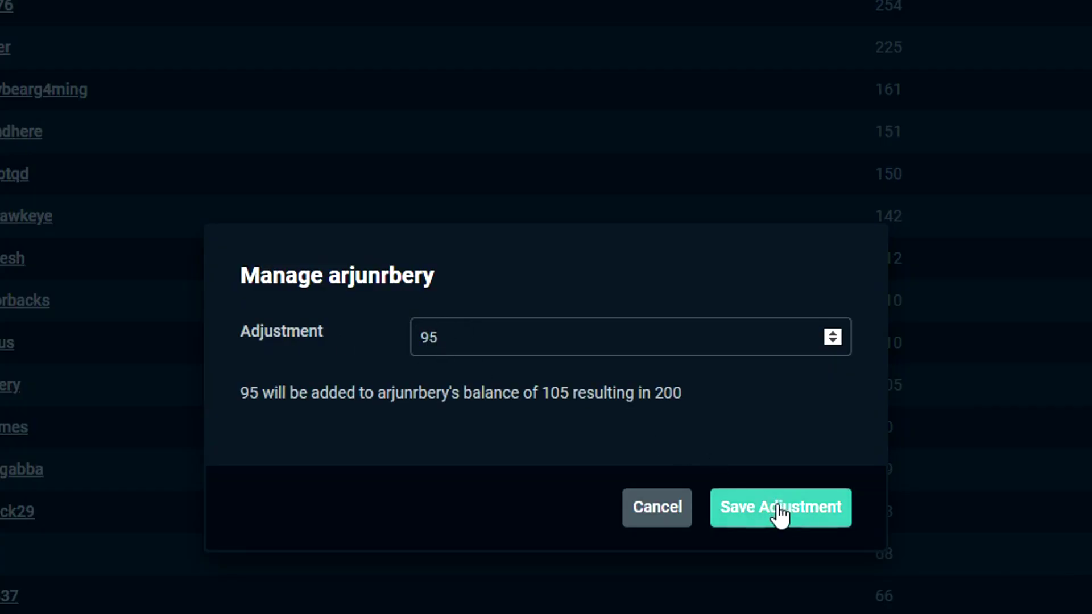
{"action": "left_click", "coordinate": [781, 509]}
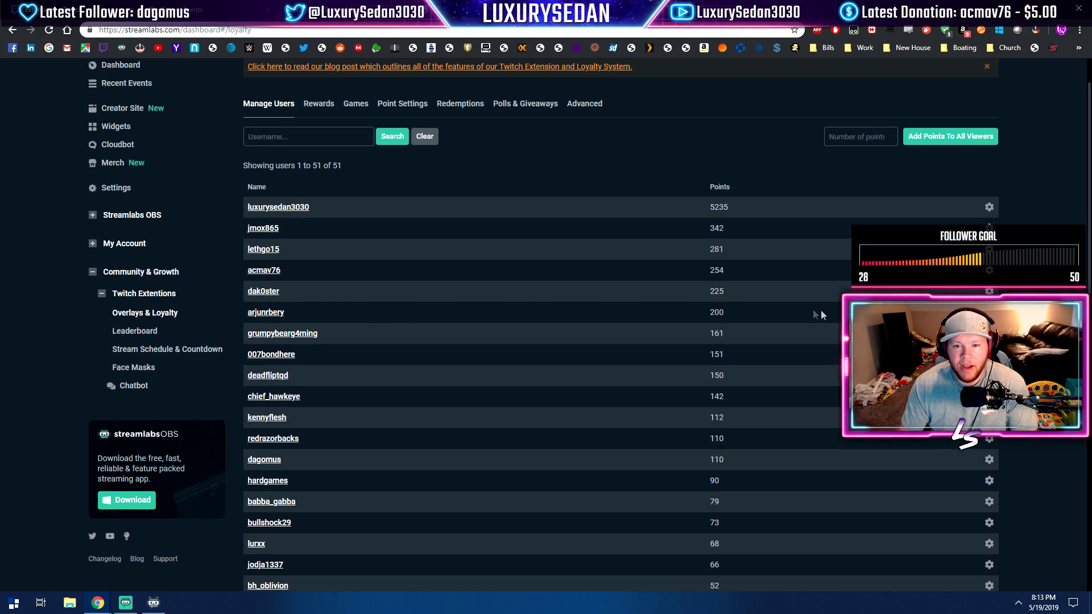
- Apply and save an adjustment of -95 points to the balance of the viewer who just received points
{"action": "left_click", "coordinate": [989, 312]}
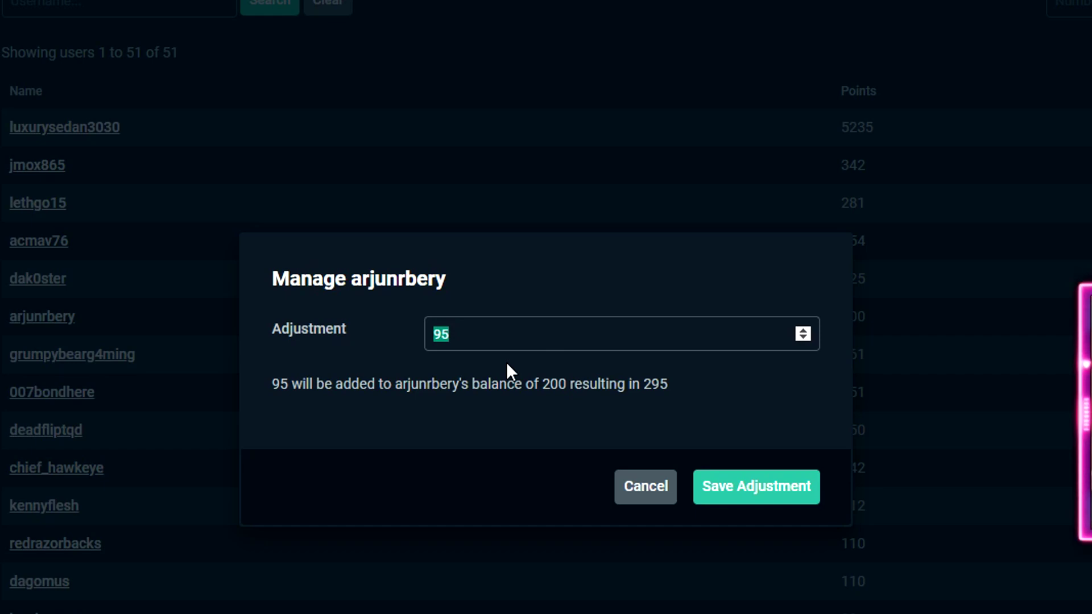
{"action": "type", "text": "95"}
{"action": "key", "text": "ctrl+a"}
{"action": "key", "text": "BackSpace"}
{"action": "type", "text": "-"}
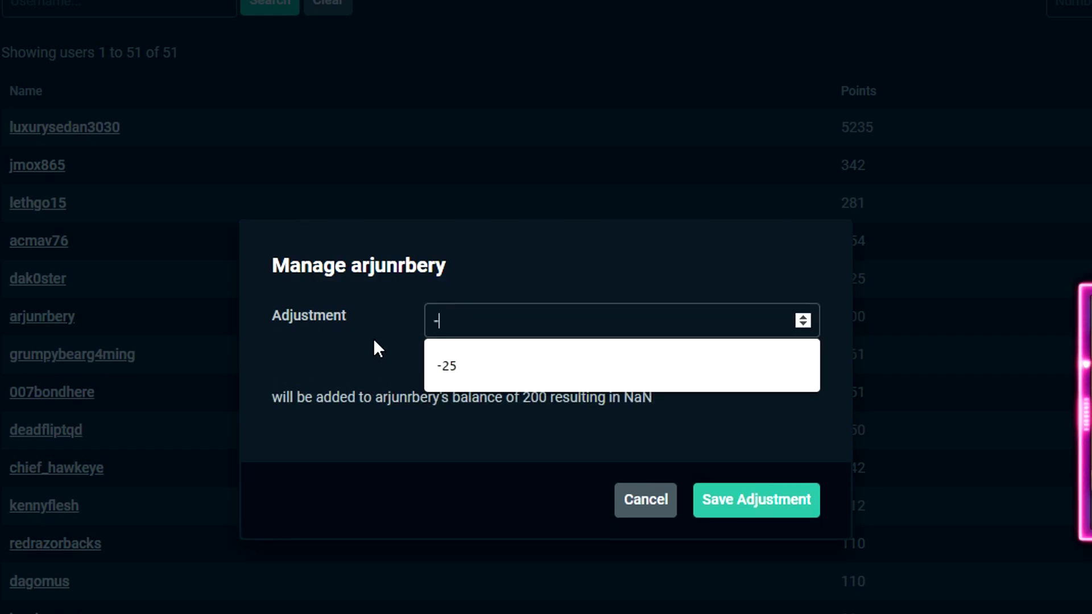
{"action": "type", "text": "95"}
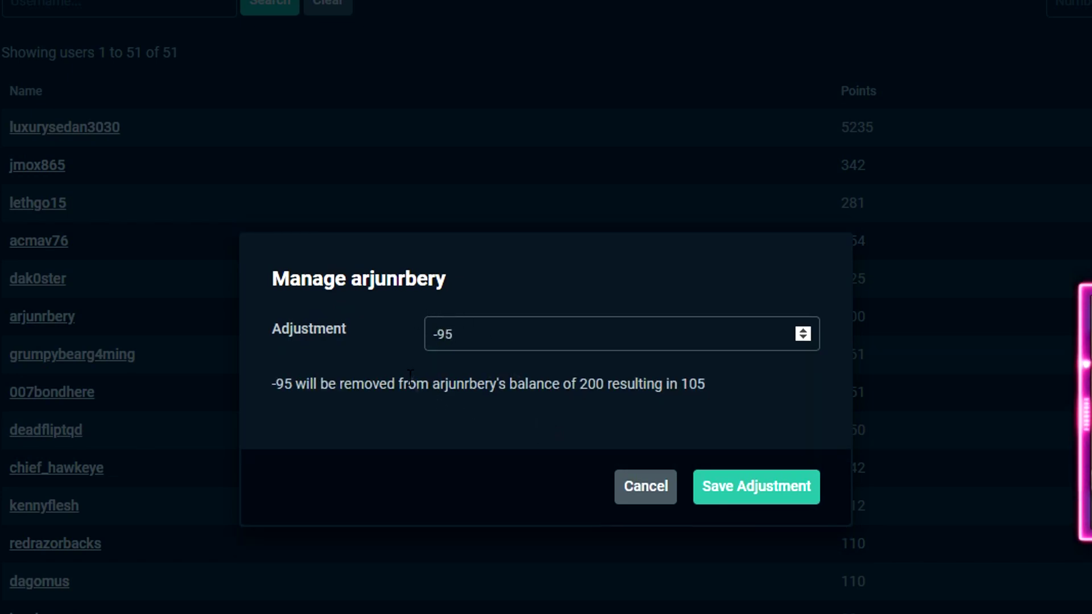
{"action": "left_click", "coordinate": [743, 489]}
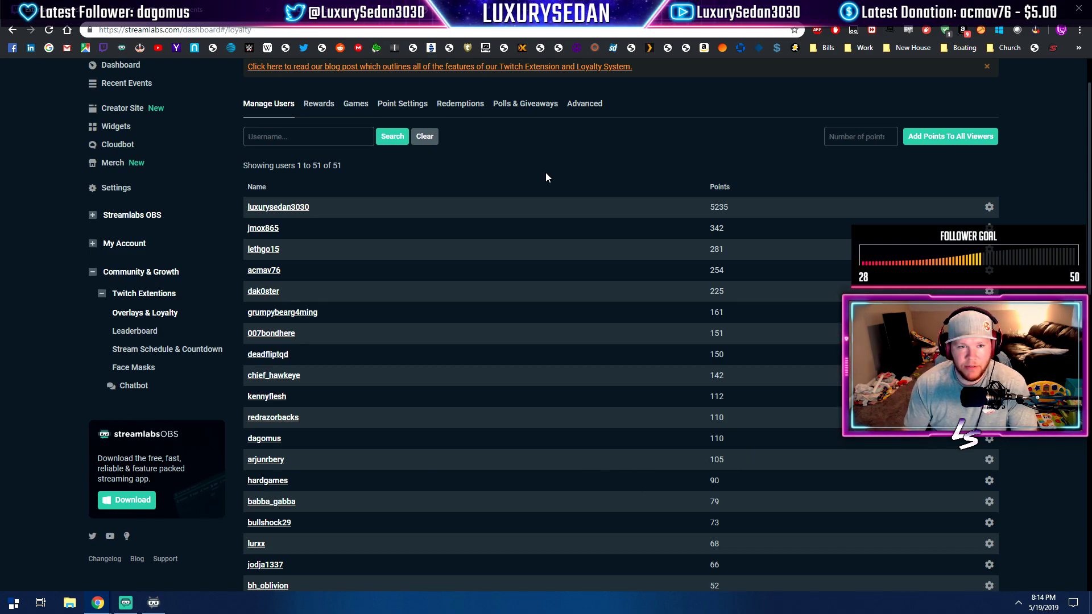
- Look through the loyalty settings and open the Polls & Giveaways setup
{"action": "left_click", "coordinate": [414, 113]}
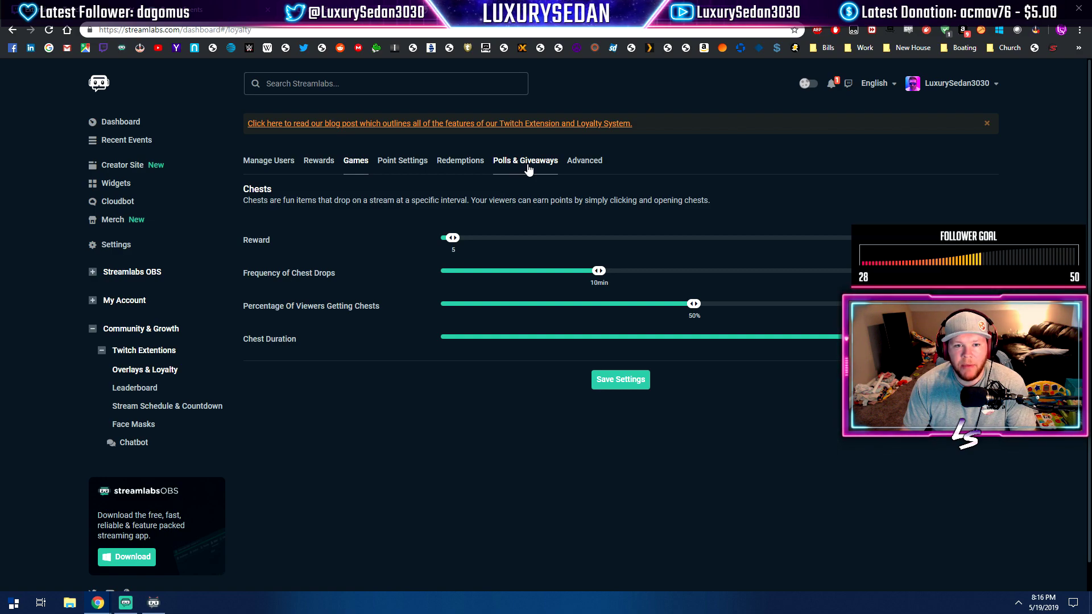
{"action": "left_click", "coordinate": [528, 168]}
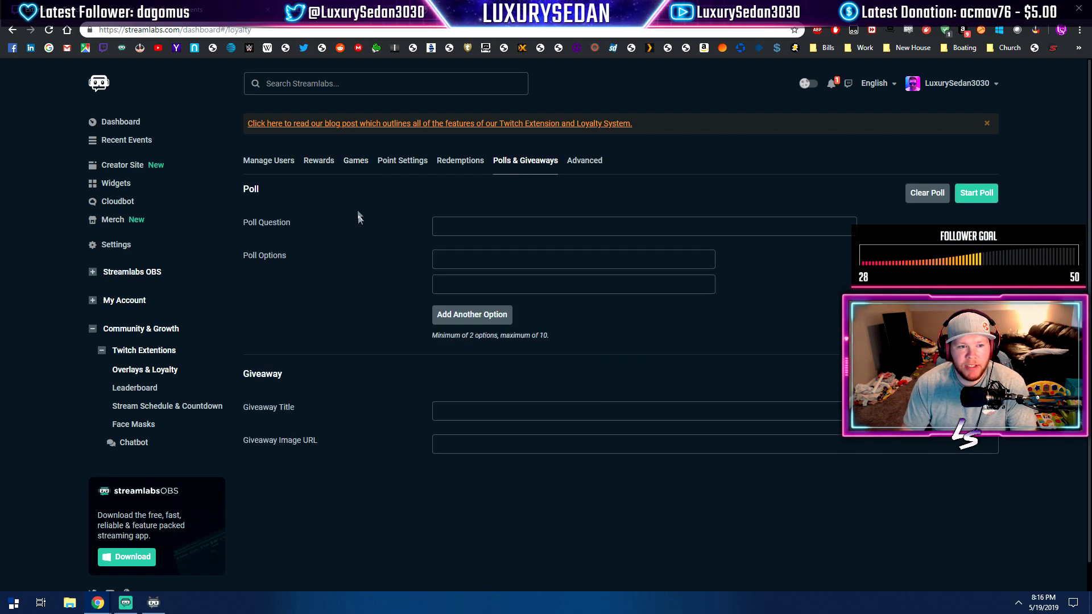
{"action": "scroll", "coordinate": [392, 316], "scroll_direction": "down", "scroll_amount": 1}
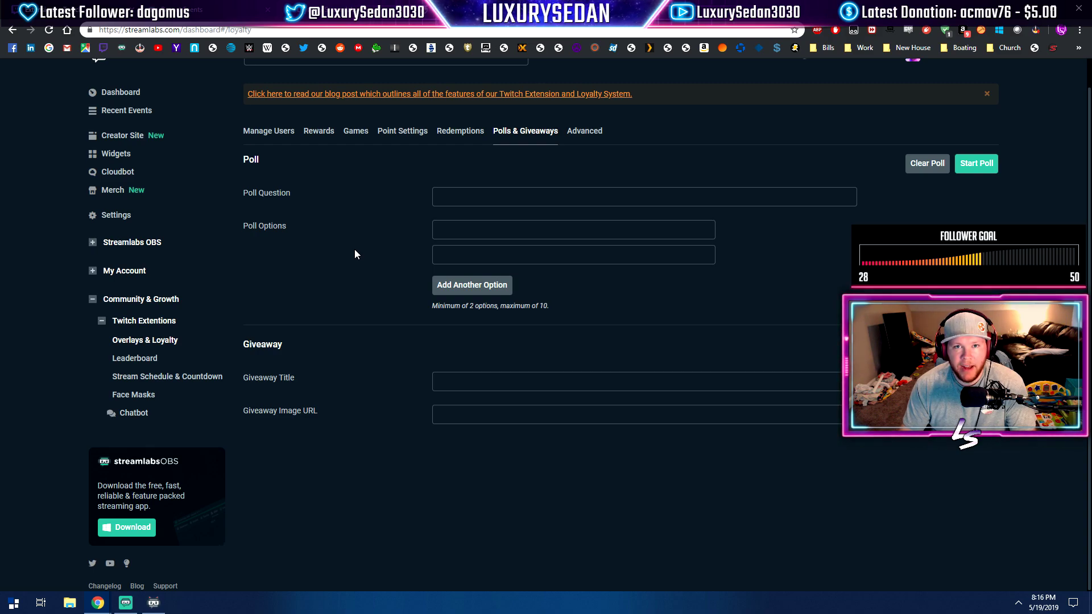
- Switch to Streamlabs Chatbot and connect its Streamlabs account in the Connections window using the stored token
{"action": "left_click", "coordinate": [154, 603]}
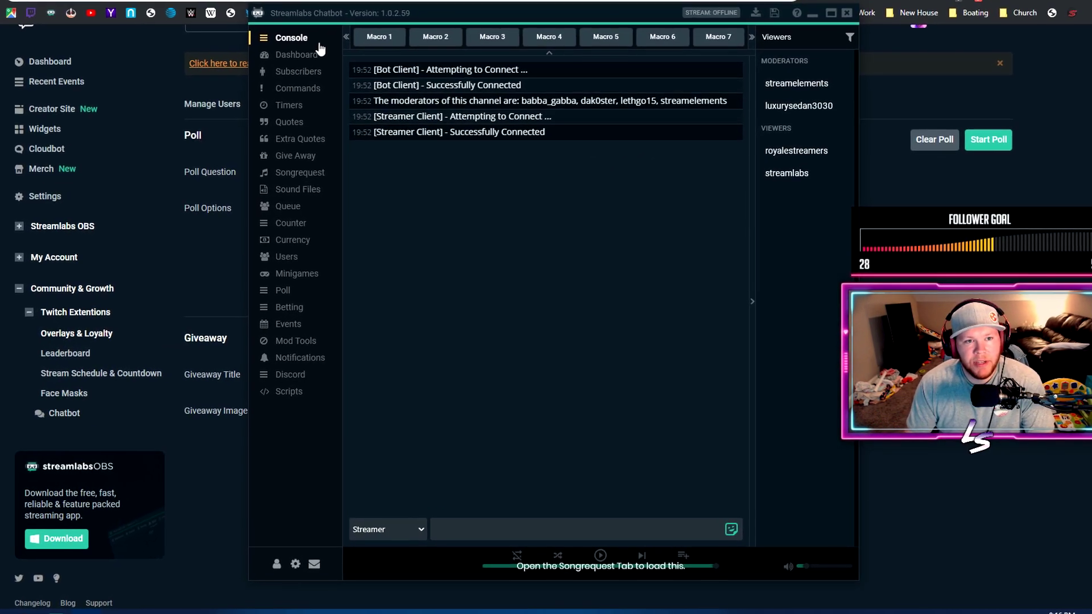
{"action": "left_click", "coordinate": [295, 51]}
{"action": "left_click", "coordinate": [280, 33]}
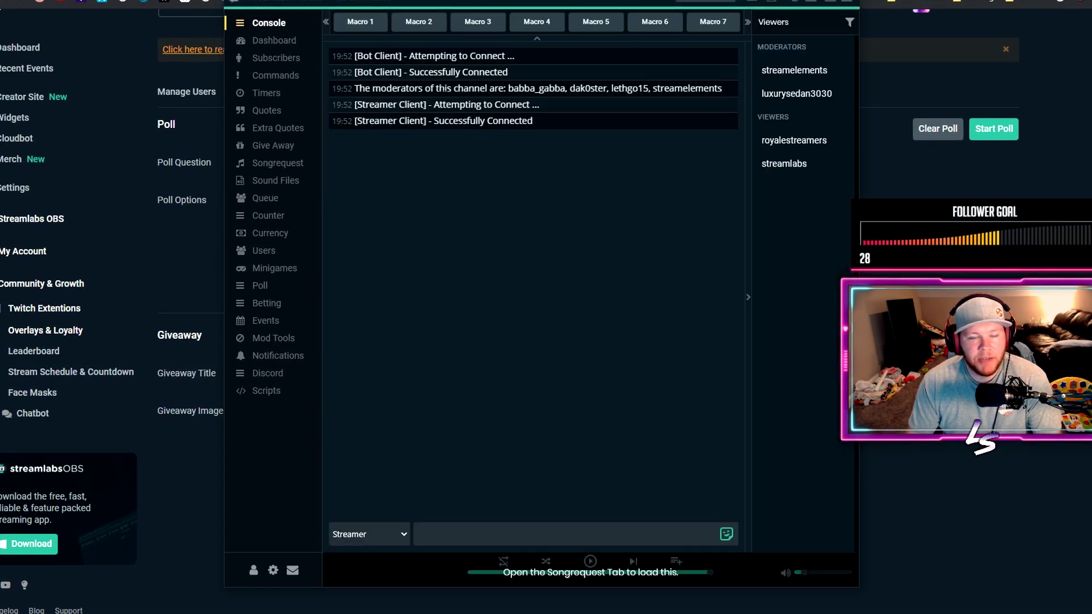
{"action": "left_click", "coordinate": [253, 571]}
{"action": "left_click", "coordinate": [401, 256]}
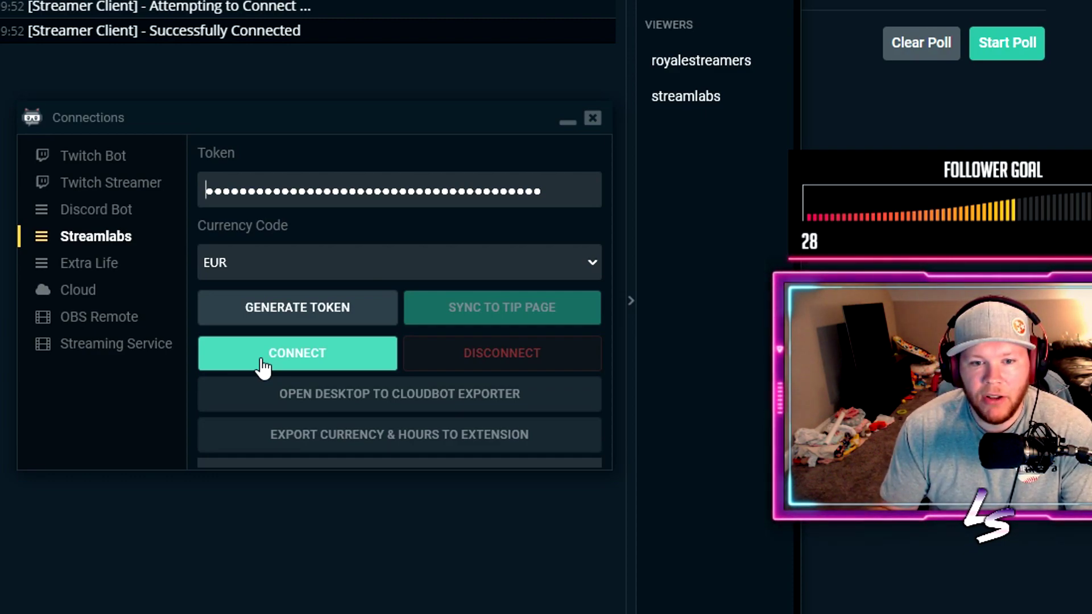
{"action": "left_click", "coordinate": [296, 364]}
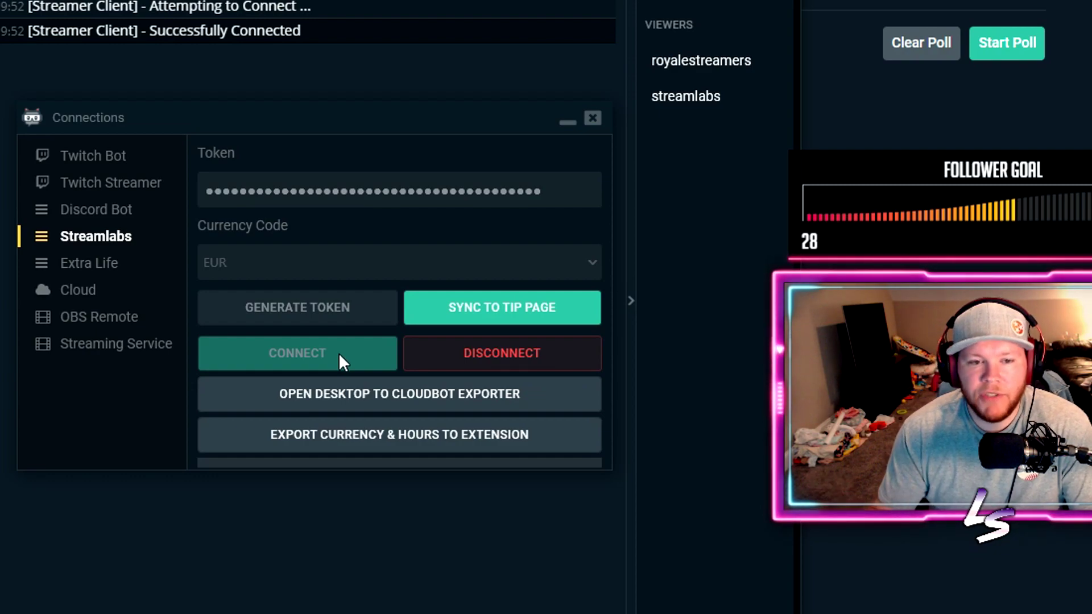
- Connect the Twitch Streamer and Twitch Bot accounts with their stored tokens, accept joining the channel's chat, and close the Connections window
{"action": "left_click", "coordinate": [137, 184]}
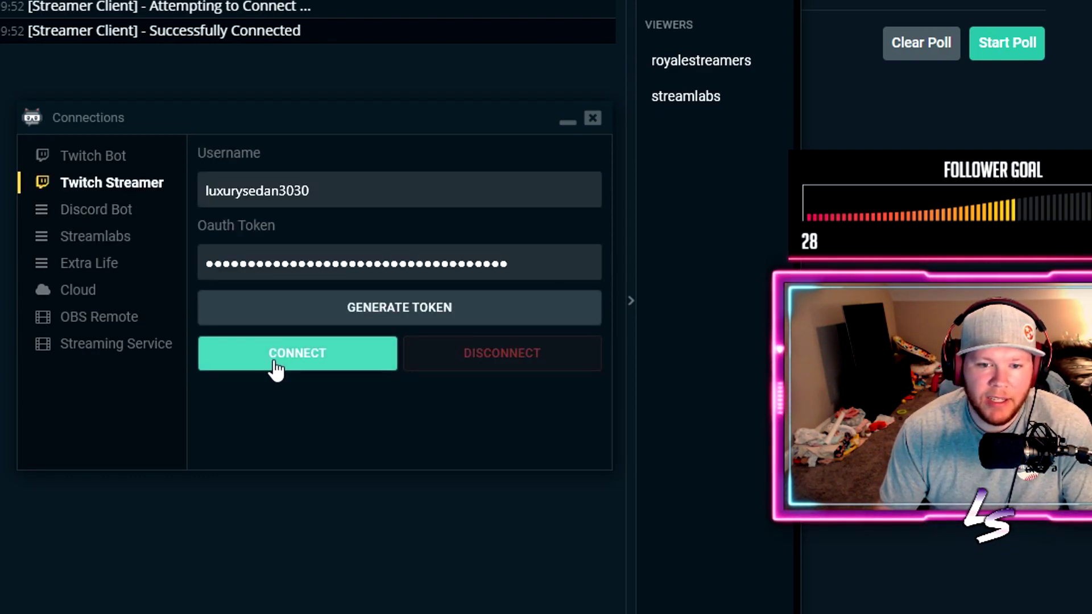
{"action": "left_click", "coordinate": [310, 364]}
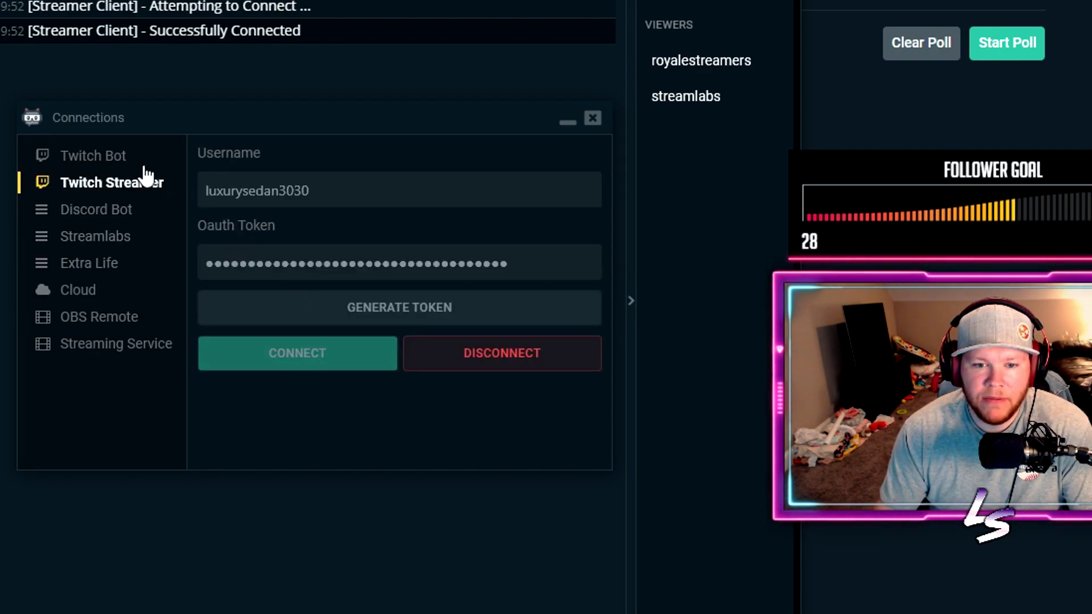
{"action": "left_click", "coordinate": [95, 162]}
{"action": "left_click", "coordinate": [324, 440]}
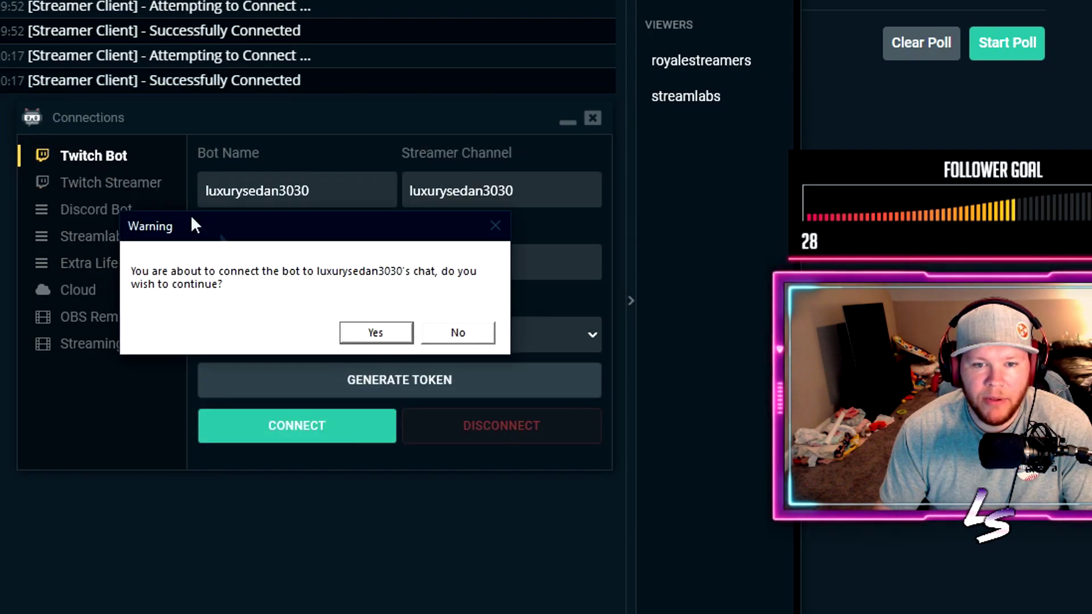
{"action": "left_click", "coordinate": [370, 336]}
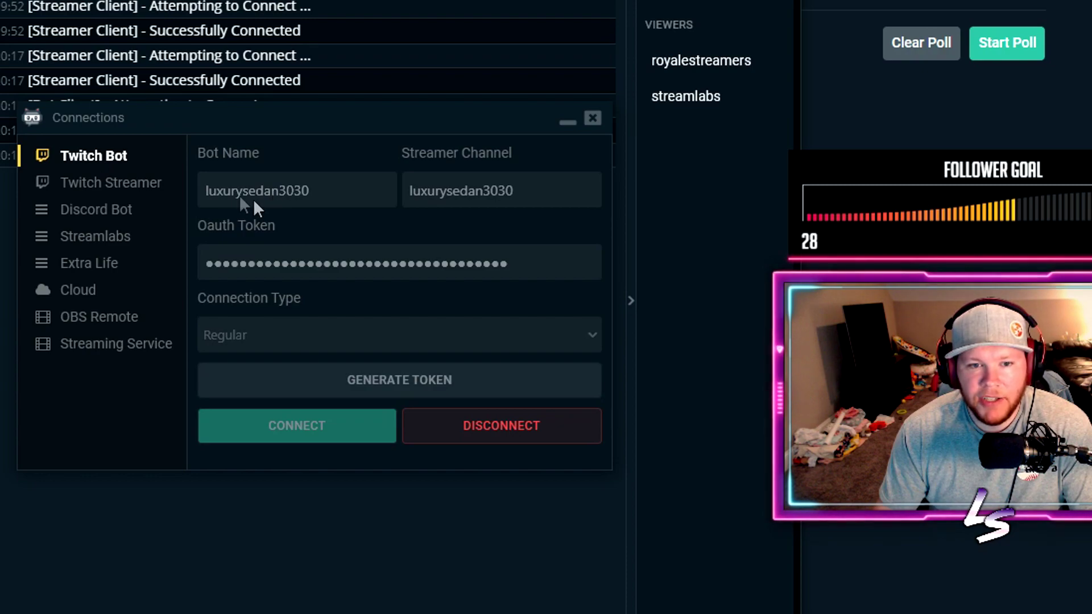
{"action": "left_click", "coordinate": [122, 185]}
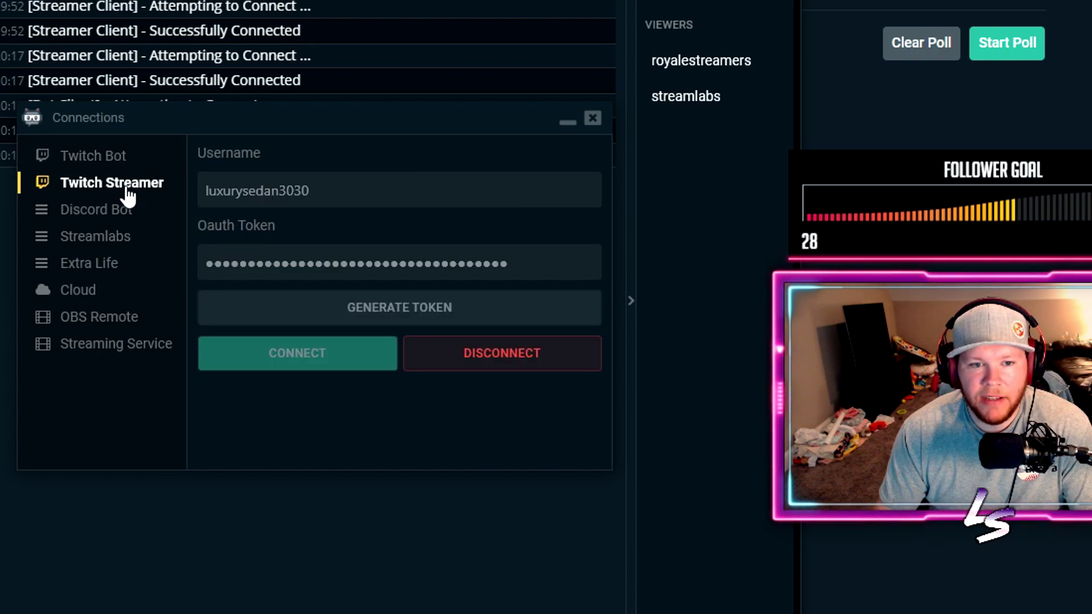
{"action": "left_click", "coordinate": [593, 118]}
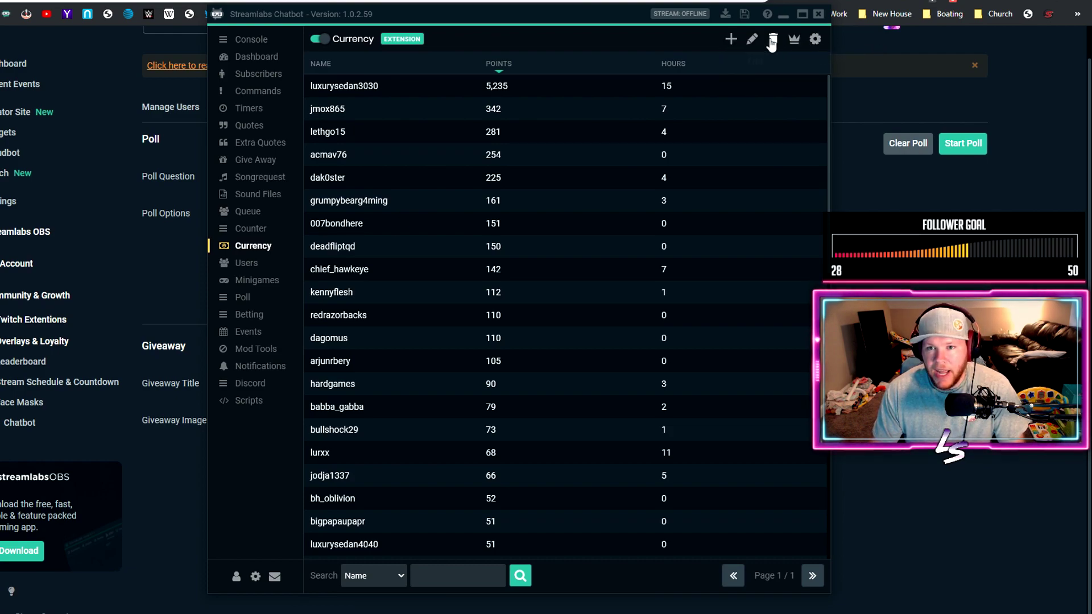
- Open the global currency settings and examine the options for what ranks are based on
{"action": "left_click", "coordinate": [816, 42]}
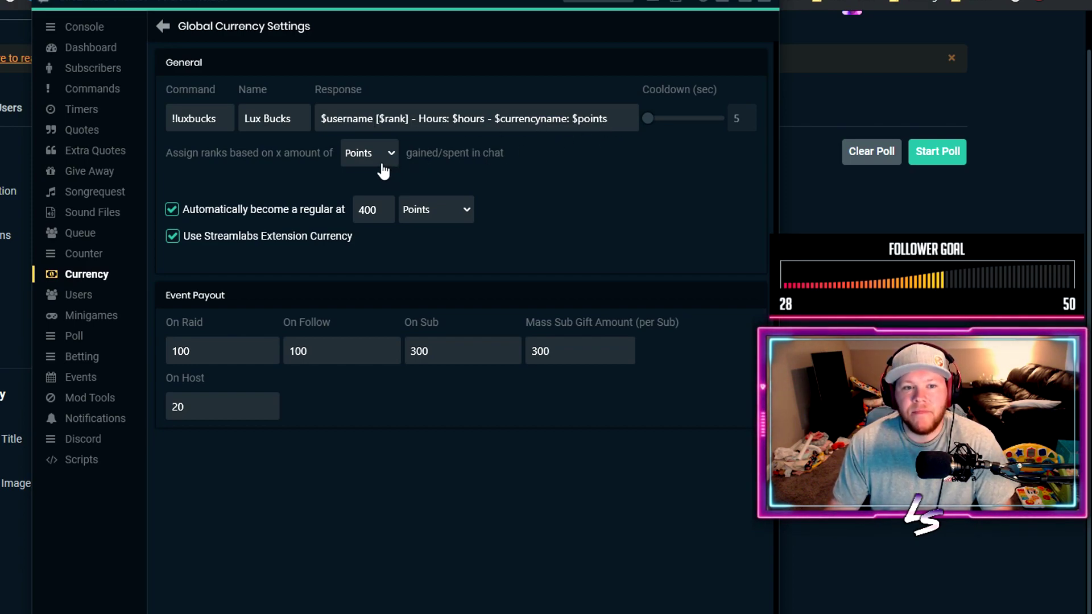
{"action": "left_click", "coordinate": [361, 160]}
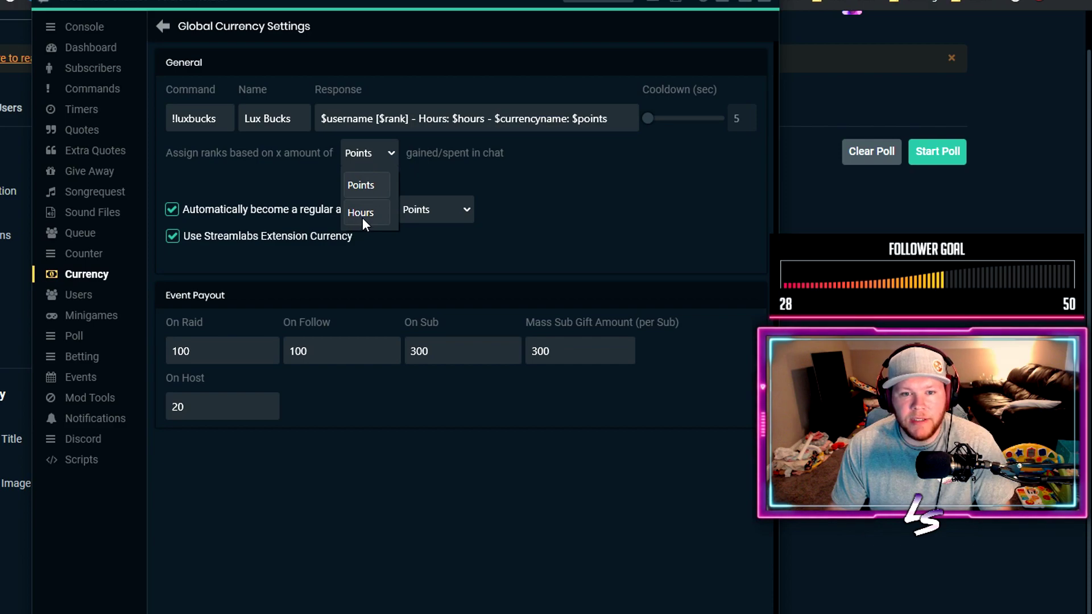
{"action": "left_click", "coordinate": [386, 163]}
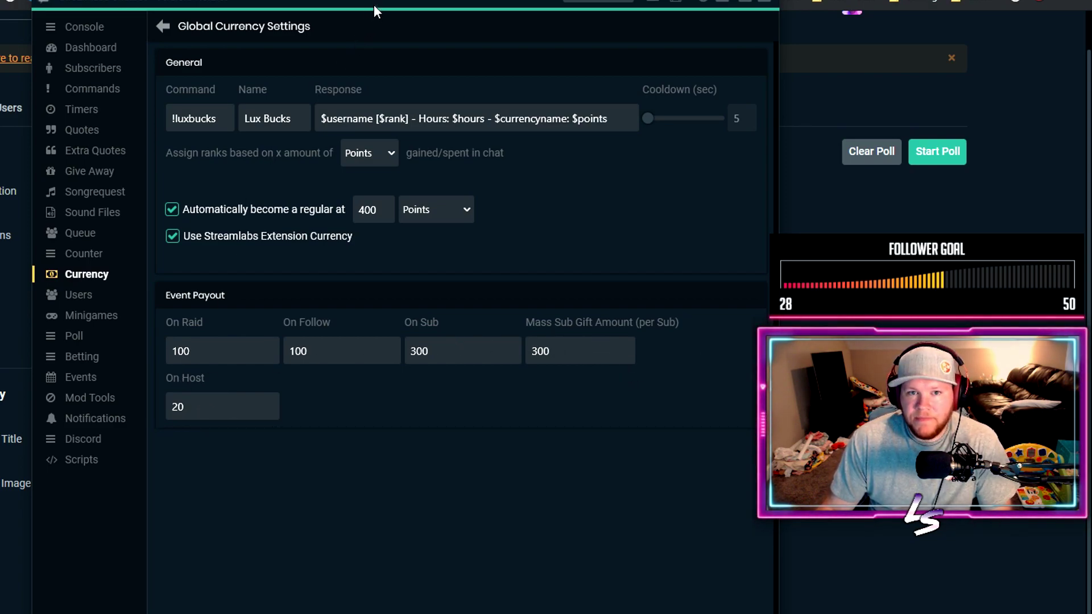
- Compare the Streamlabs extension's Point Settings in the browser with the Chatbot's currency name and event payouts
{"action": "left_click_drag", "start_coordinate": [377, 7], "coordinate": [807, 62]}
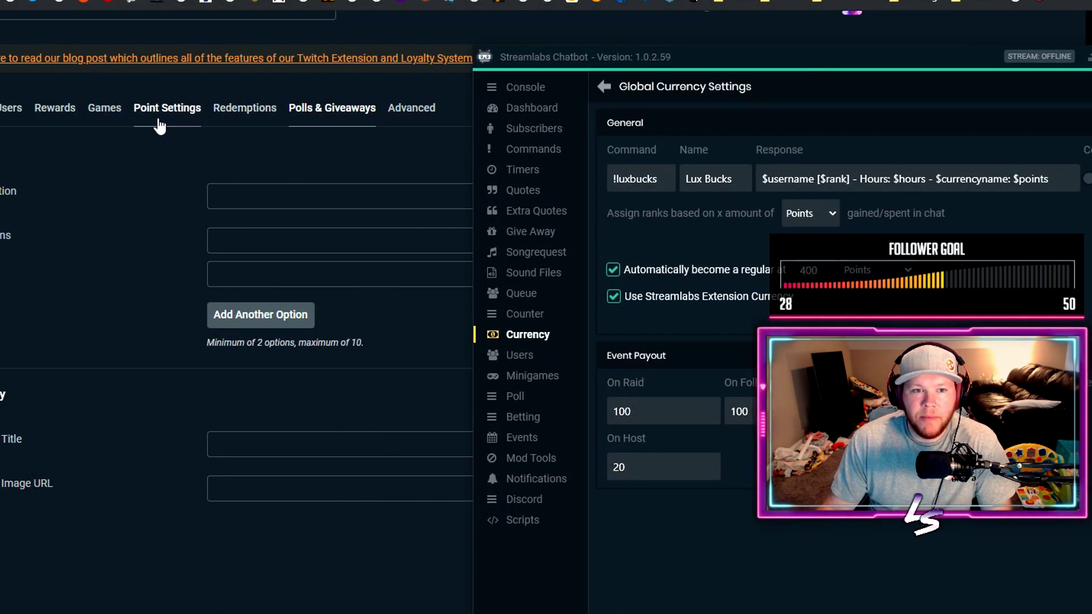
{"action": "left_click", "coordinate": [186, 118]}
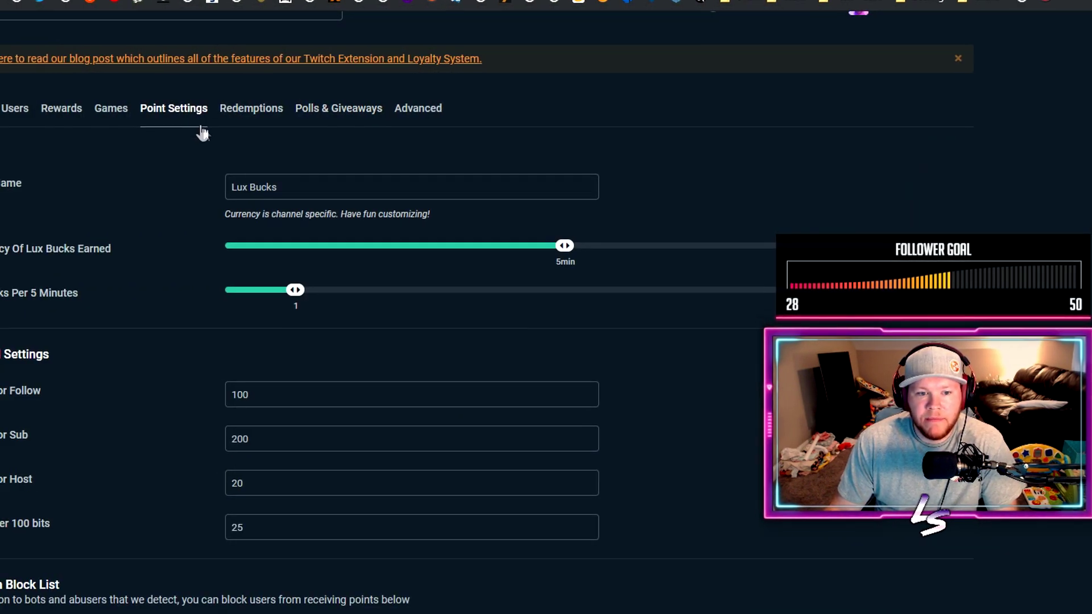
{"action": "key", "text": "alt+Tab"}
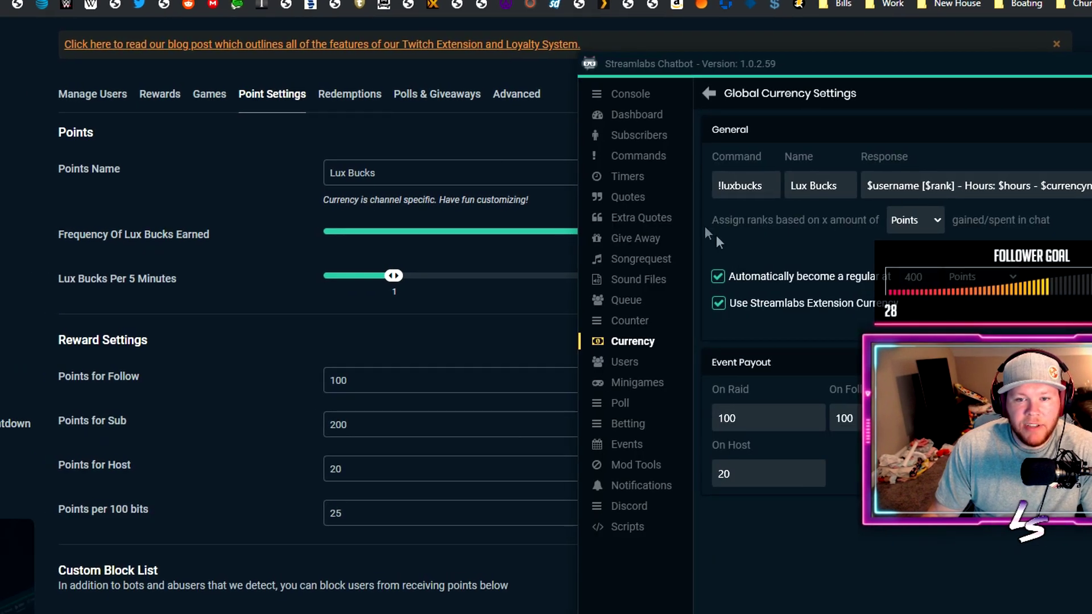
{"action": "left_click_drag", "start_coordinate": [806, 62], "coordinate": [777, 25]}
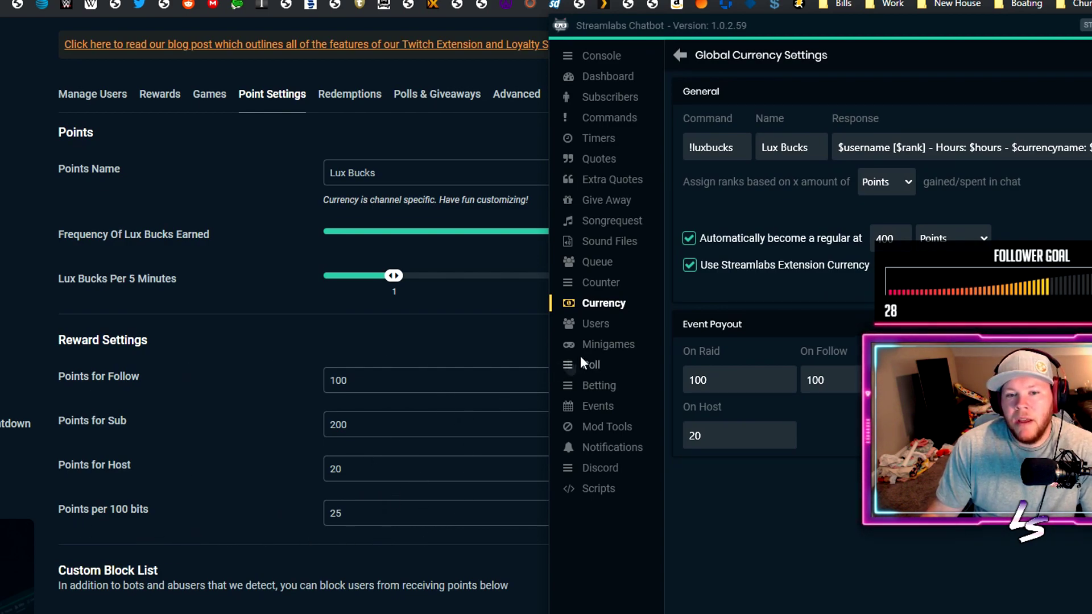
{"action": "left_click_drag", "start_coordinate": [879, 19], "coordinate": [620, 13]}
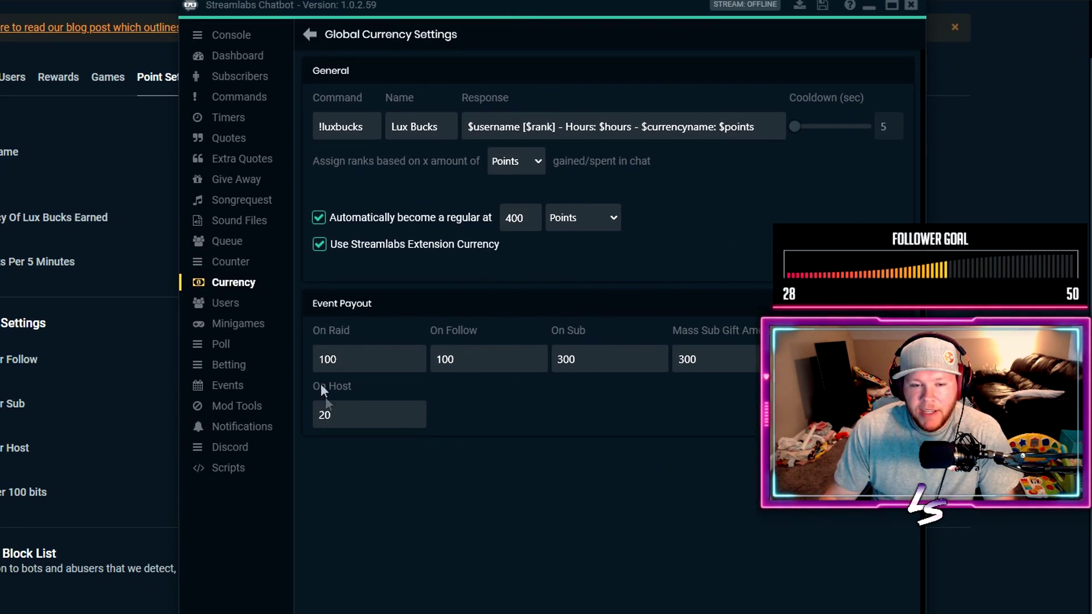
{"action": "left_click_drag", "start_coordinate": [551, 42], "coordinate": [768, 33]}
{"action": "left_click_drag", "start_coordinate": [859, 8], "coordinate": [534, 10]}
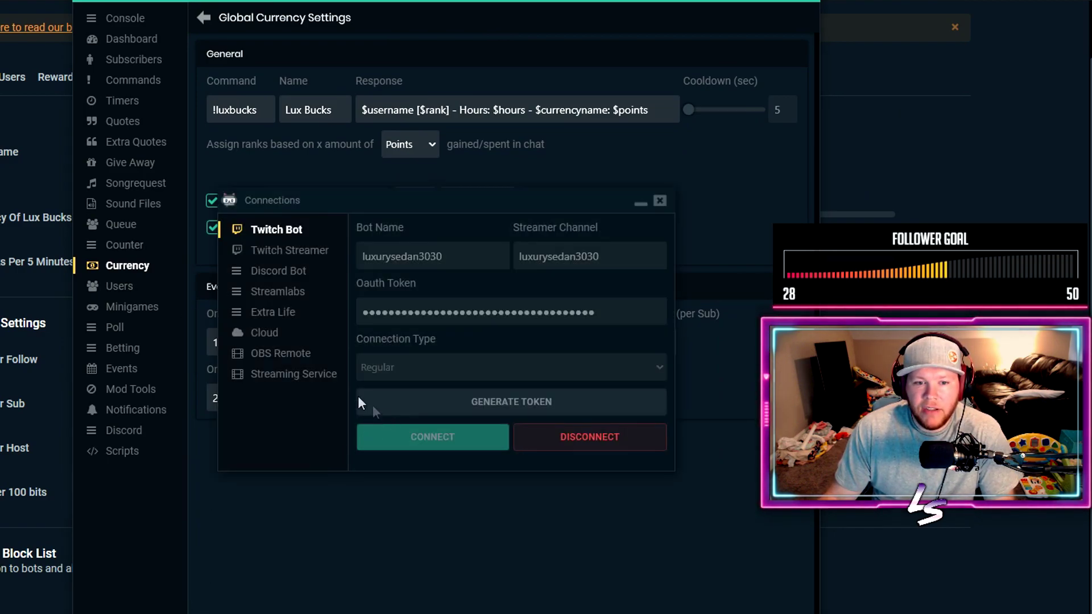
- Review the Streamlabs export options in the Connections window, close it, and return to the global currency settings
{"action": "left_click", "coordinate": [278, 291]}
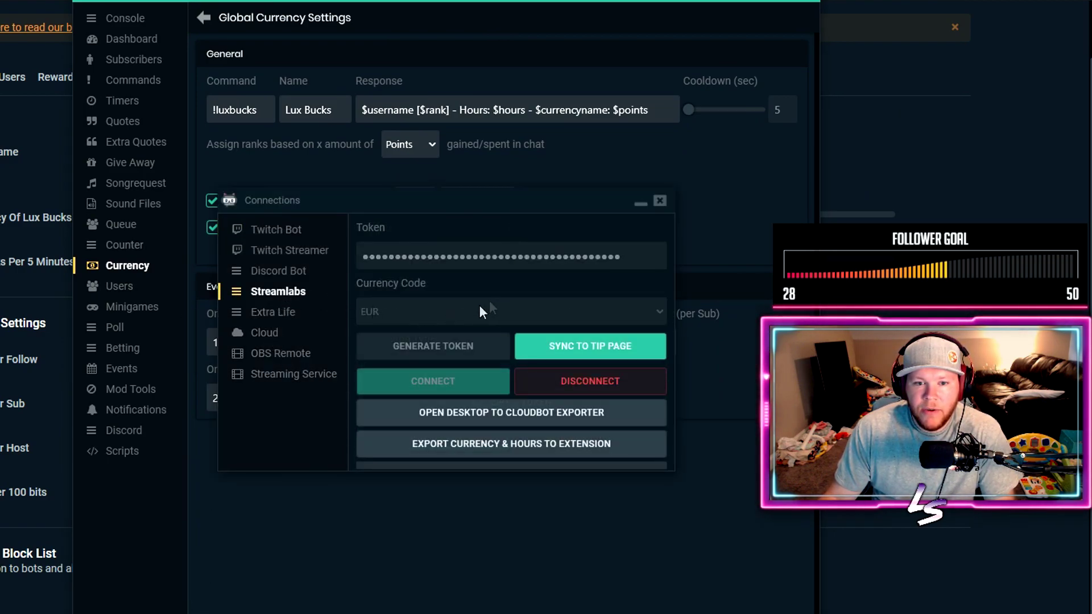
{"action": "left_click", "coordinate": [660, 203]}
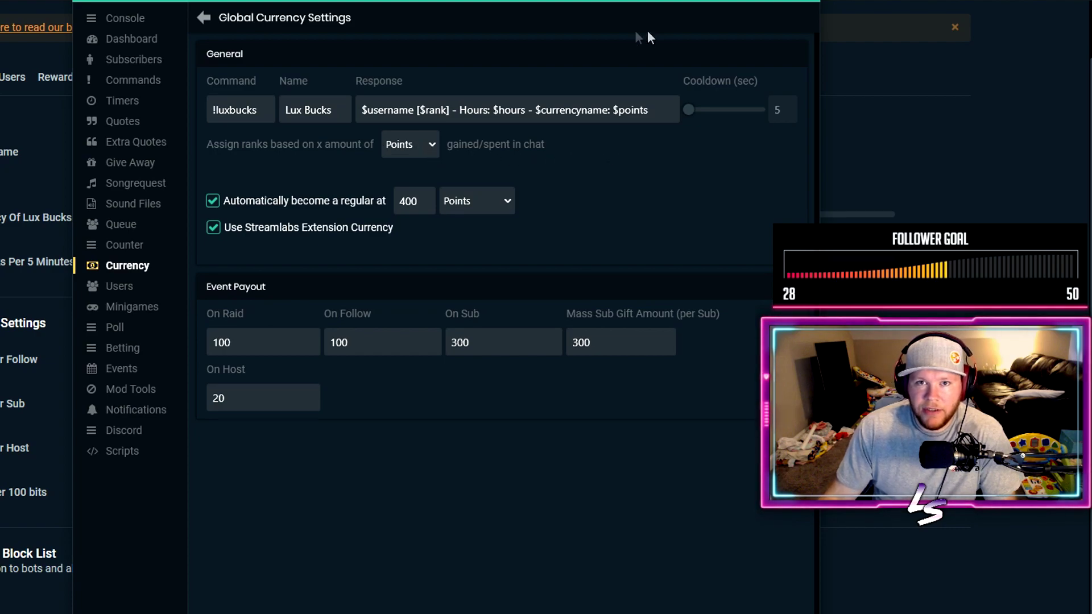
{"action": "left_click_drag", "start_coordinate": [565, 2], "coordinate": [719, 15]}
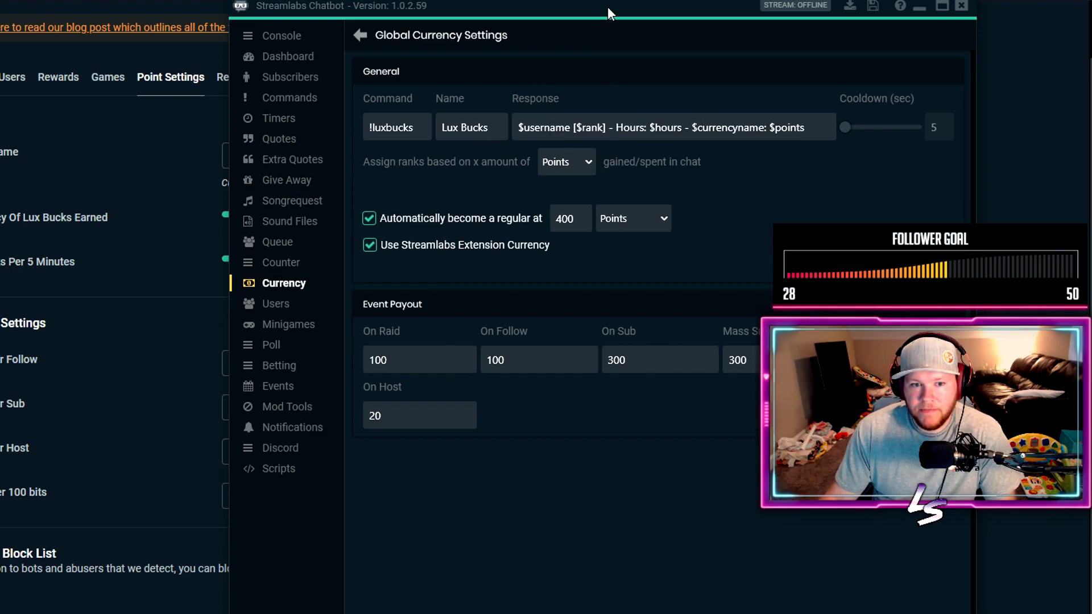
{"action": "left_click_drag", "start_coordinate": [608, 5], "coordinate": [506, 2]}
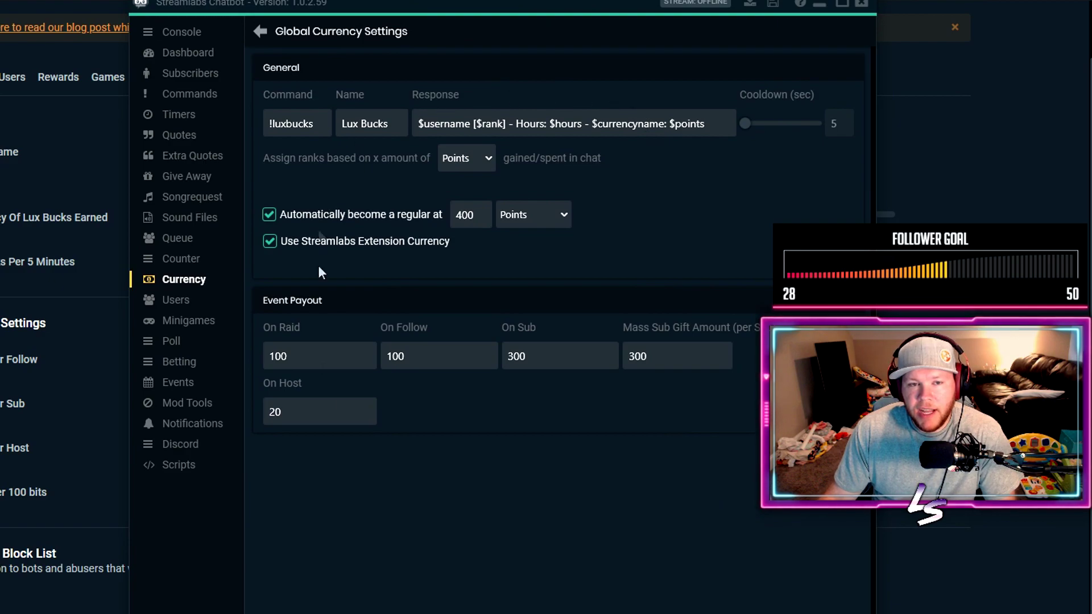
- Return to the currency user list and sort it by hours, highest first
{"action": "left_click", "coordinate": [259, 32]}
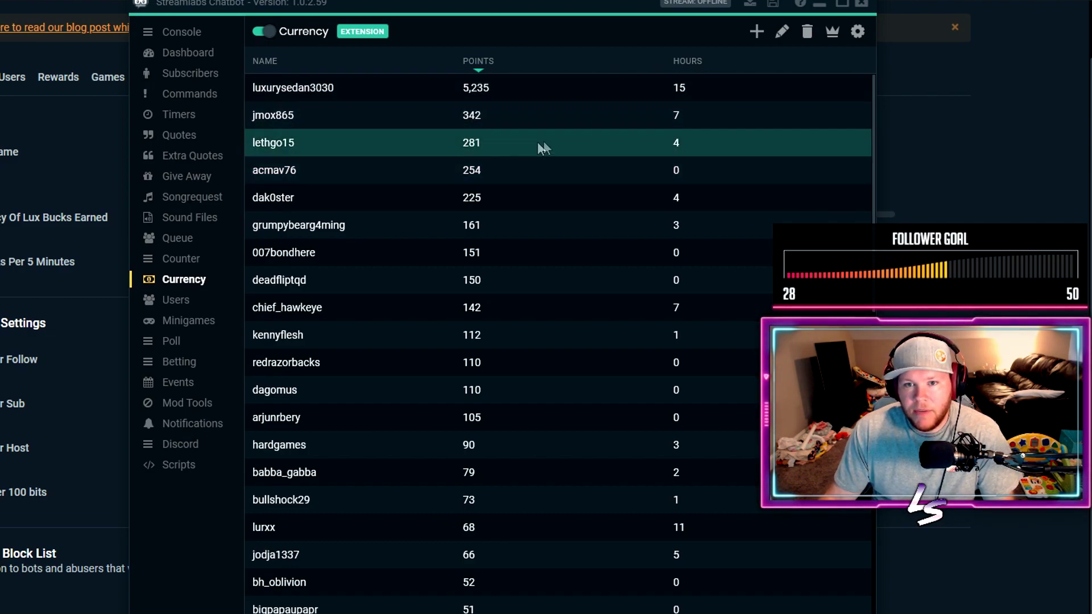
{"action": "left_click", "coordinate": [479, 58]}
{"action": "left_click", "coordinate": [482, 59]}
{"action": "left_click", "coordinate": [694, 64]}
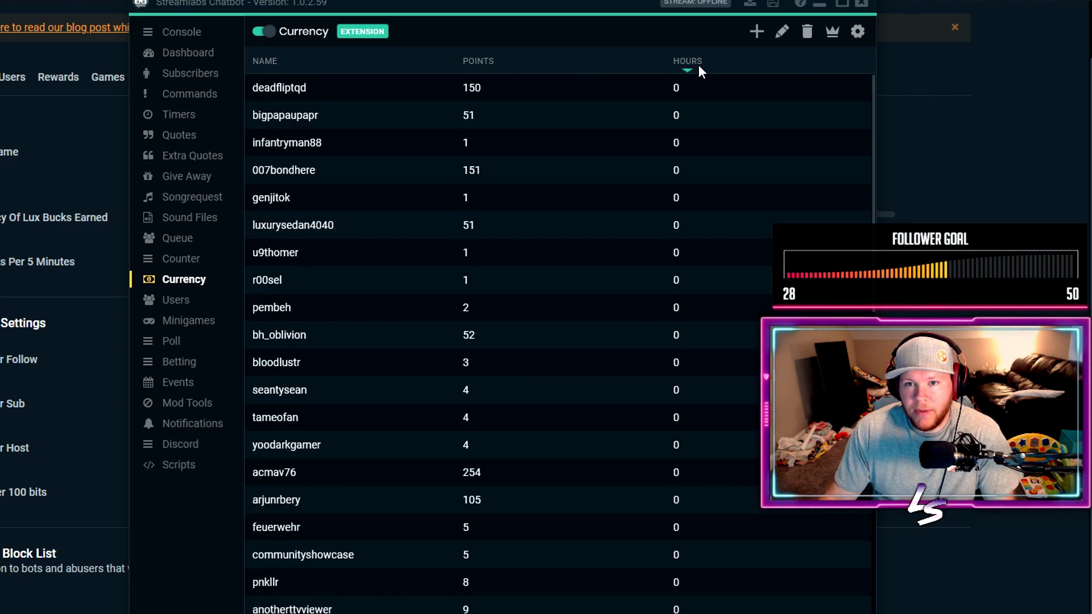
{"action": "left_click", "coordinate": [698, 64]}
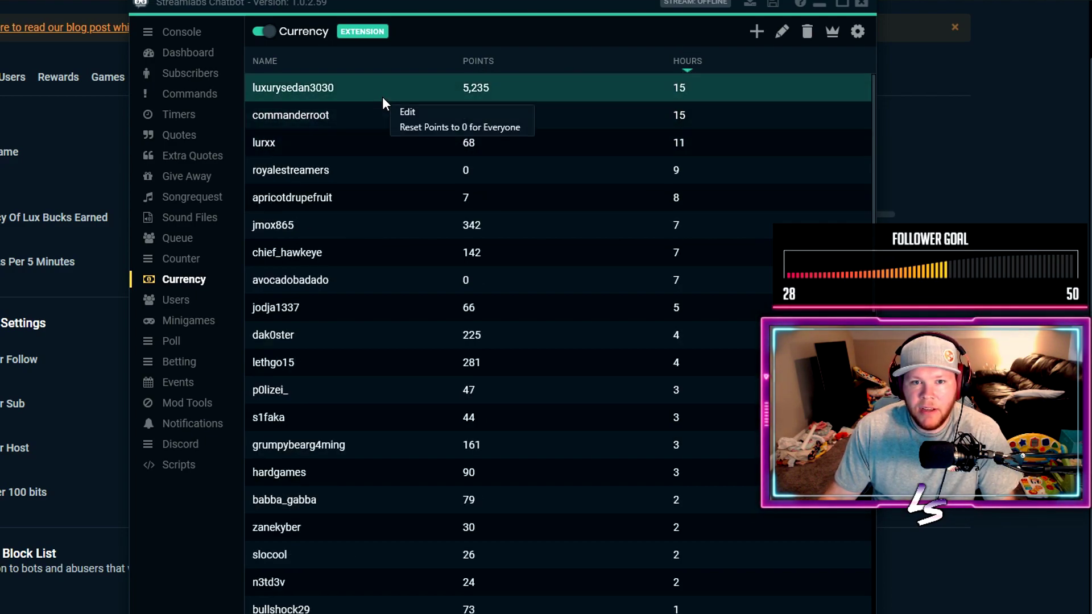
- Set the points of the first user in the currency list to 5300 and submit the edit
{"action": "double_click", "coordinate": [416, 98]}
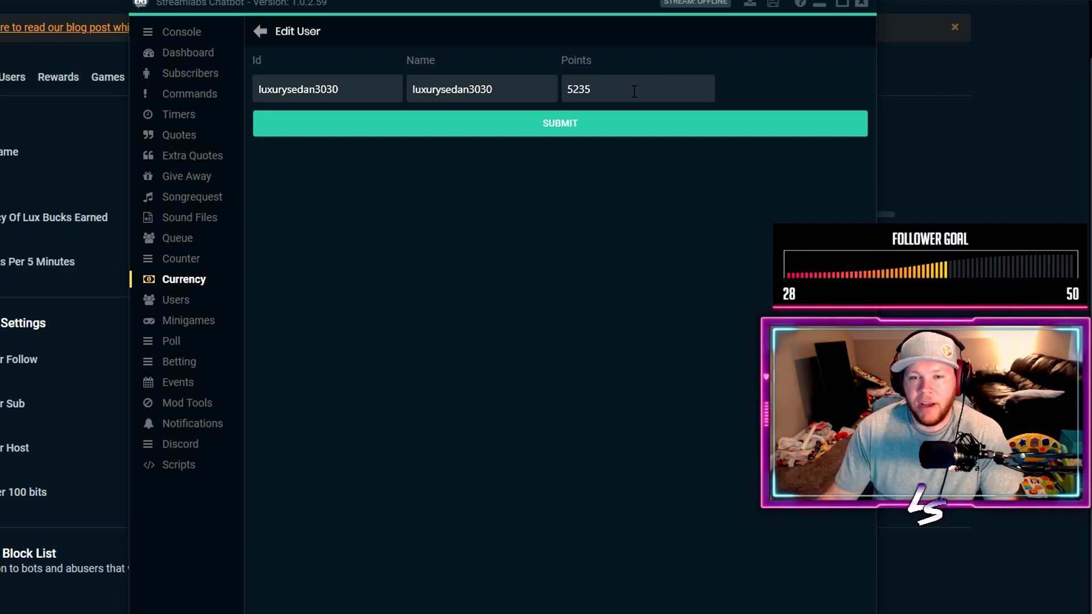
{"action": "left_click", "coordinate": [634, 91]}
{"action": "double_click", "coordinate": [605, 89]}
{"action": "type", "text": "5300"}
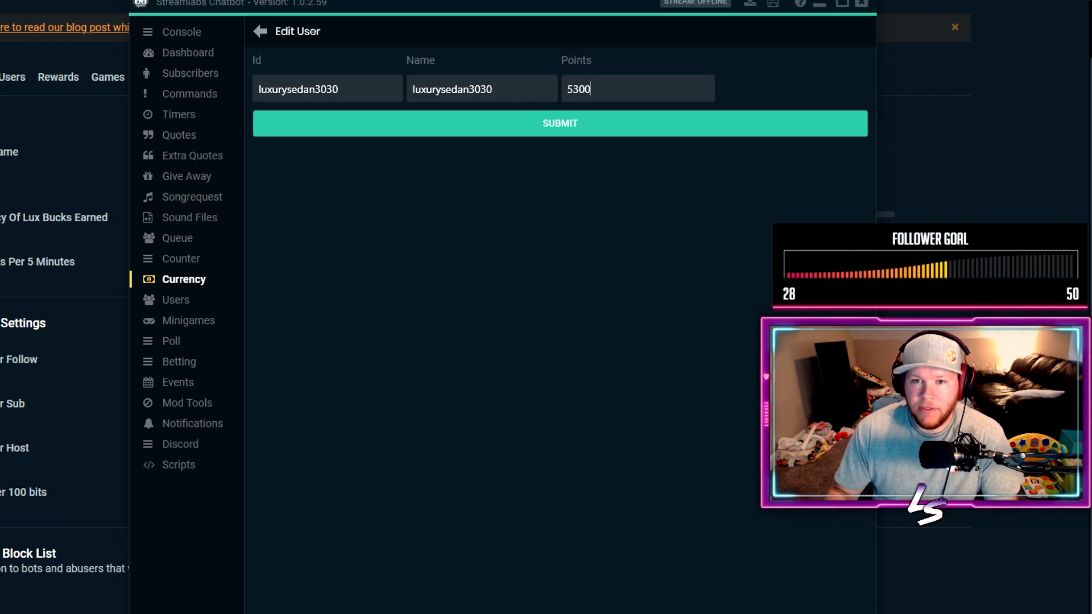
{"action": "left_click", "coordinate": [568, 122]}
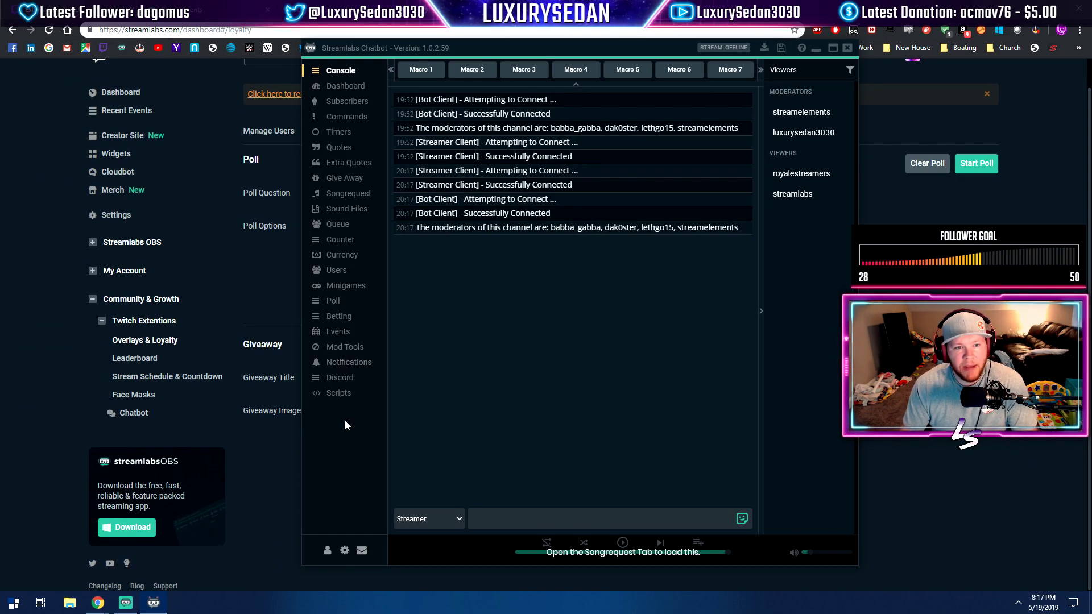
- Open the giveaway setup and examine its prize, join permission and Max Tickets options, leaving Max Tickets enabled
{"action": "left_click", "coordinate": [358, 179]}
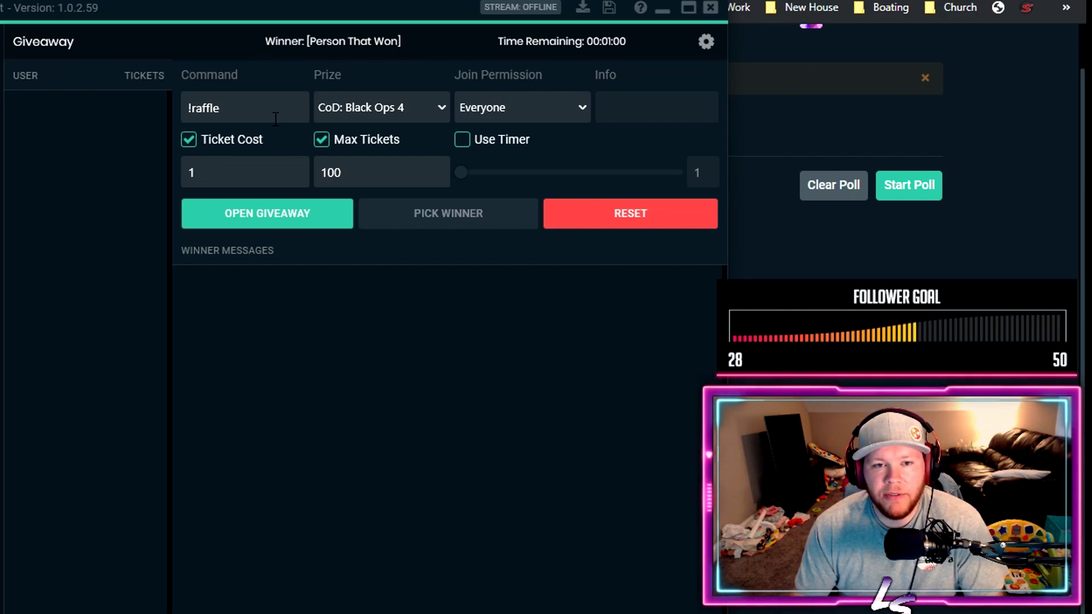
{"action": "triple_click", "coordinate": [422, 107]}
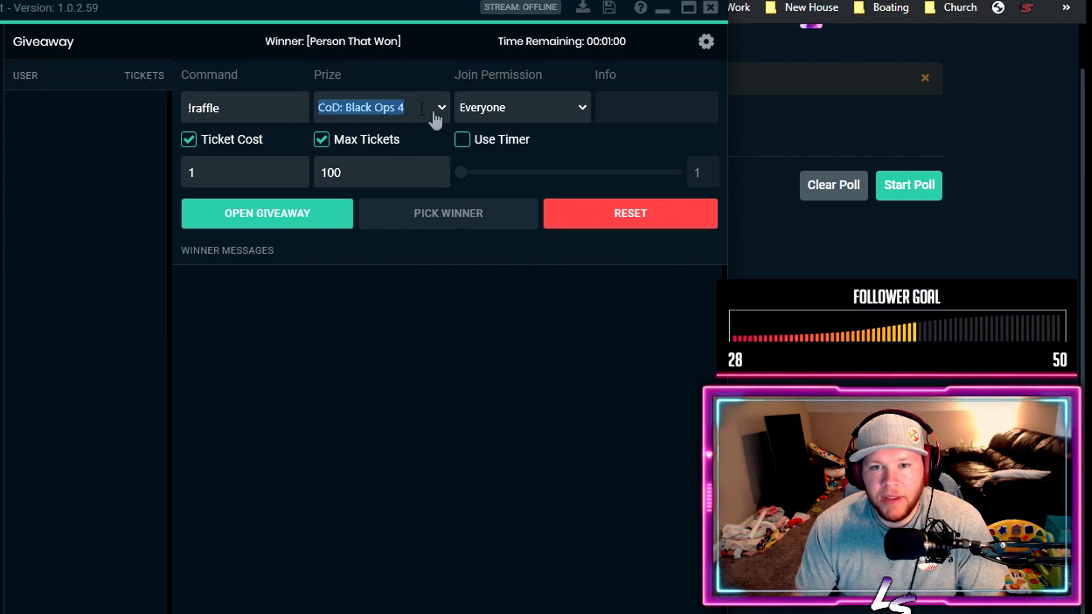
{"action": "left_click", "coordinate": [549, 111]}
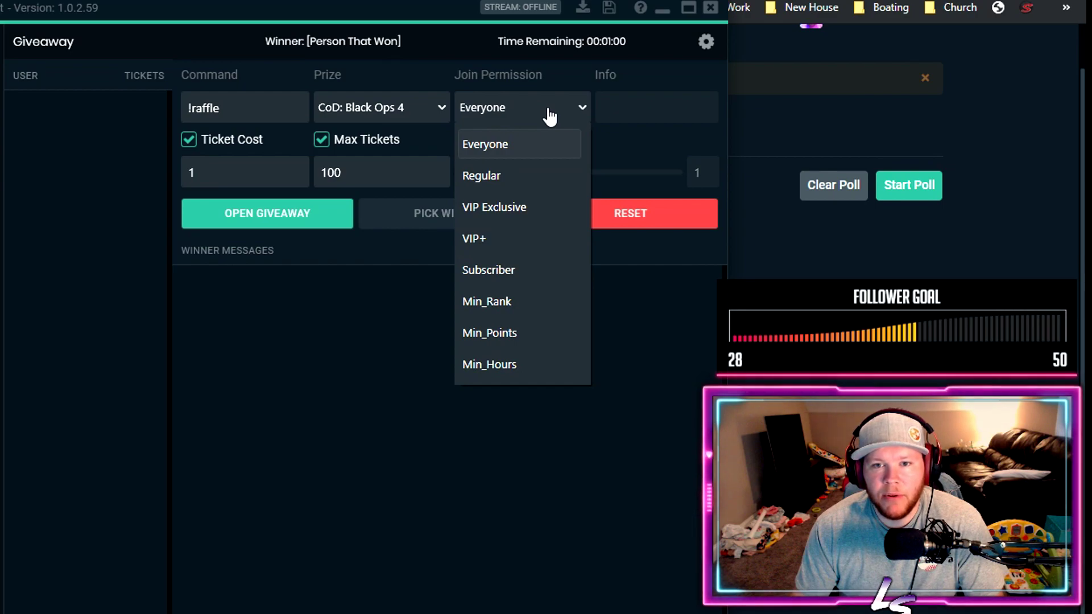
{"action": "left_click", "coordinate": [550, 111]}
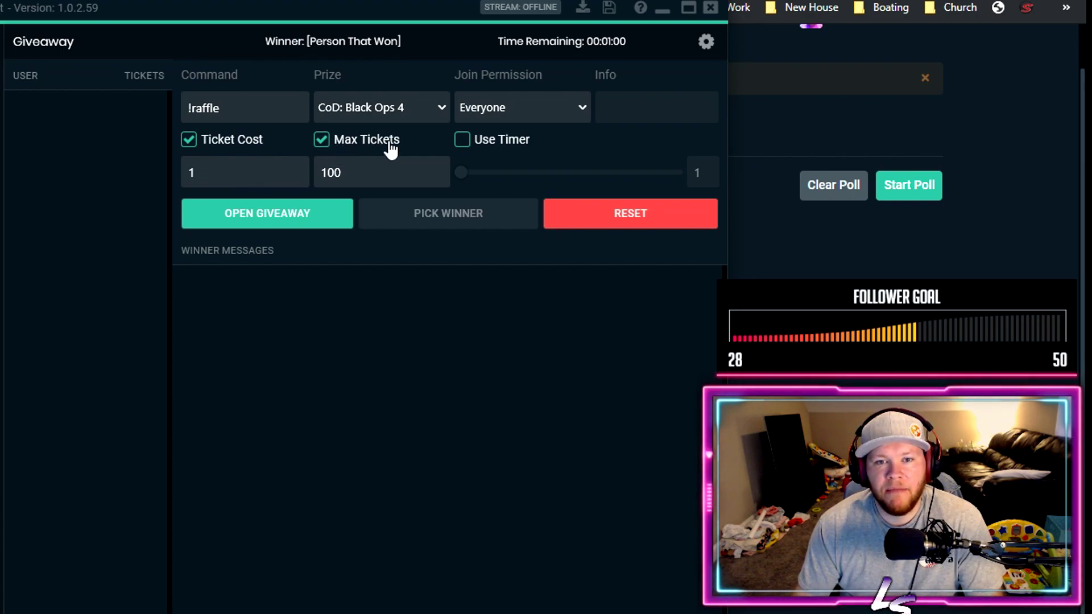
{"action": "left_click", "coordinate": [322, 142]}
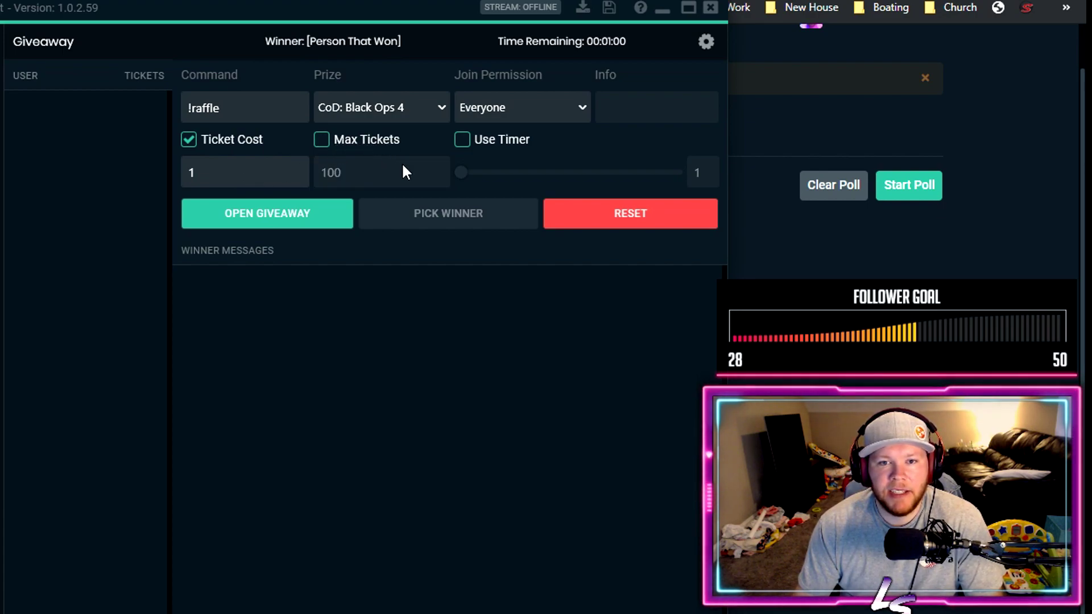
{"action": "left_click", "coordinate": [331, 140]}
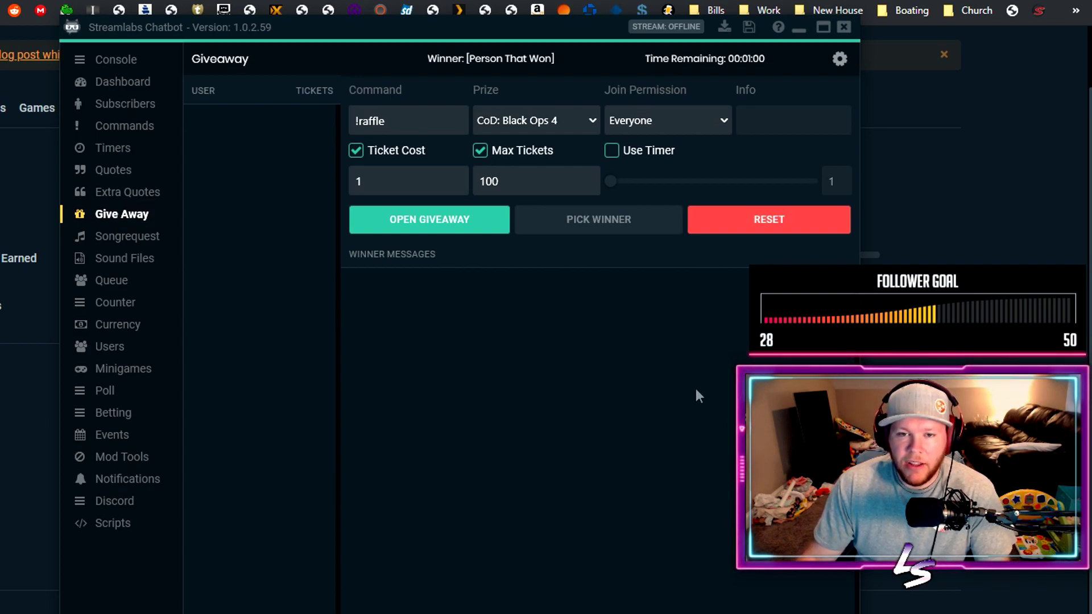
- Start the CoD: Black Ops 4 giveaway and check its chat announcement in the console
{"action": "left_click", "coordinate": [454, 232]}
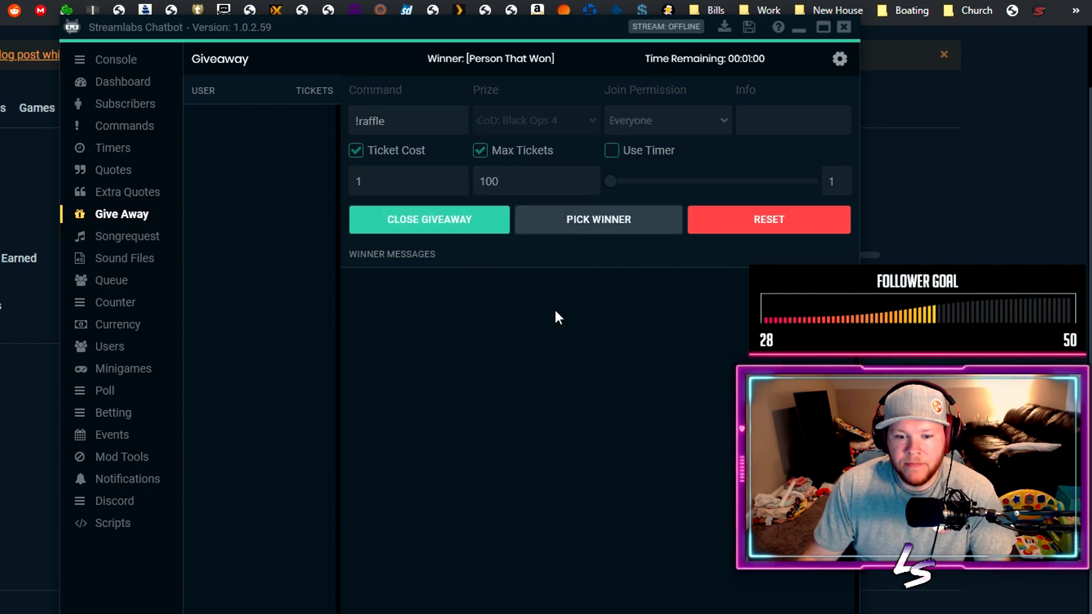
{"action": "left_click", "coordinate": [108, 63]}
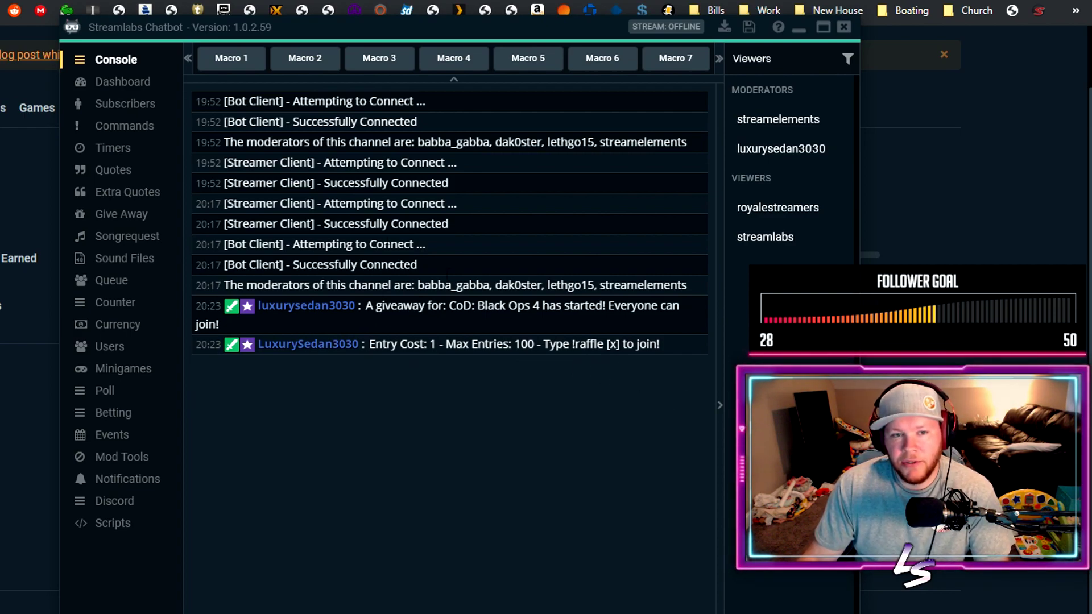
{"action": "left_click", "coordinate": [123, 215]}
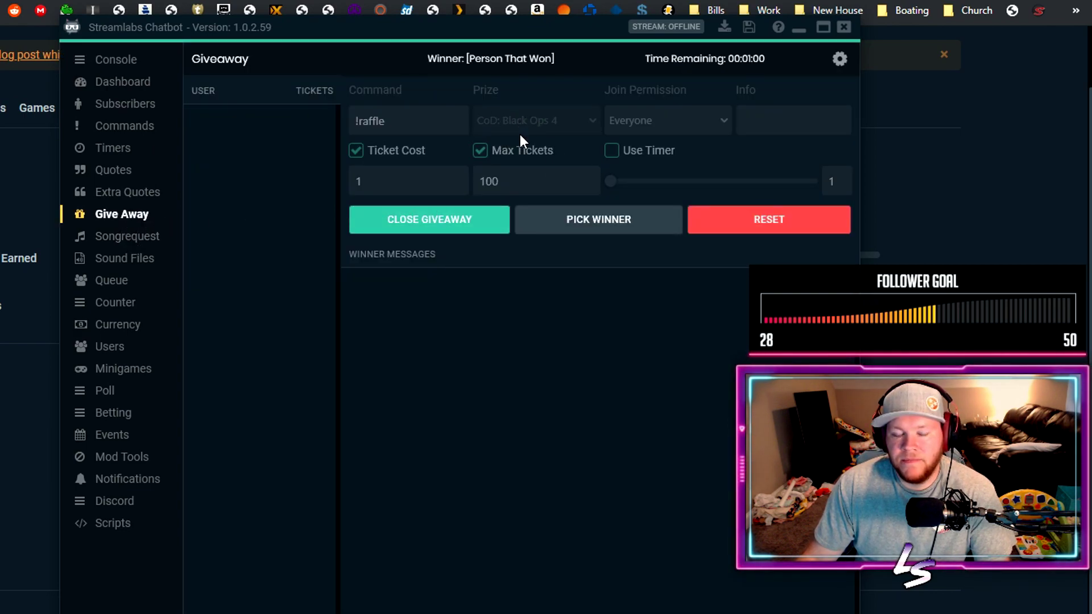
{"action": "left_click", "coordinate": [108, 64]}
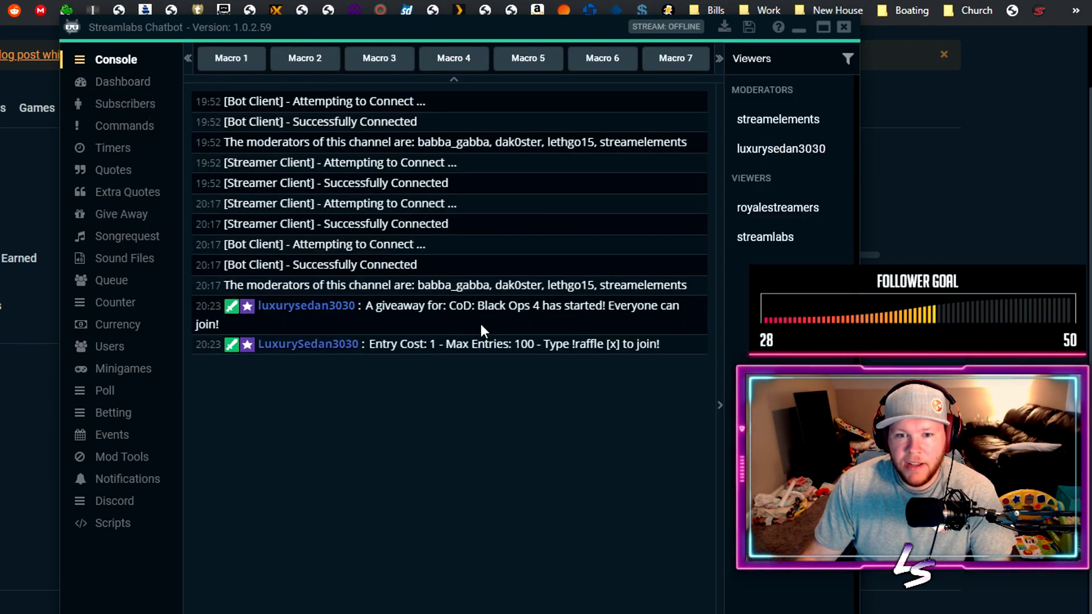
- Enter the giveaway with 5 tickets by sending "!raffle 5" in the console chat, and check the entry in the giveaway's user list
{"action": "left_click", "coordinate": [120, 215]}
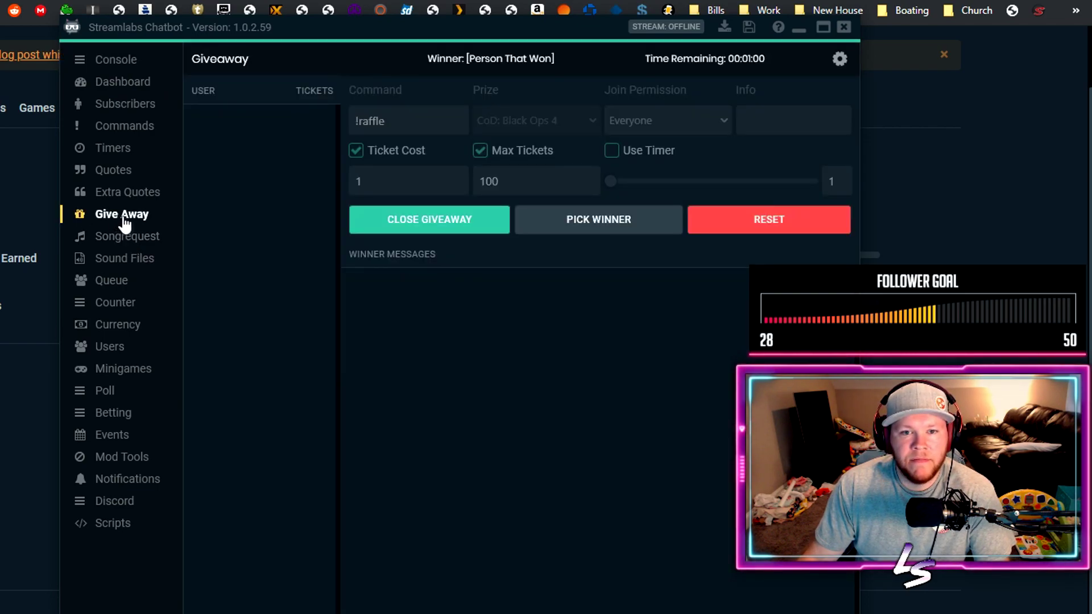
{"action": "left_click", "coordinate": [114, 62]}
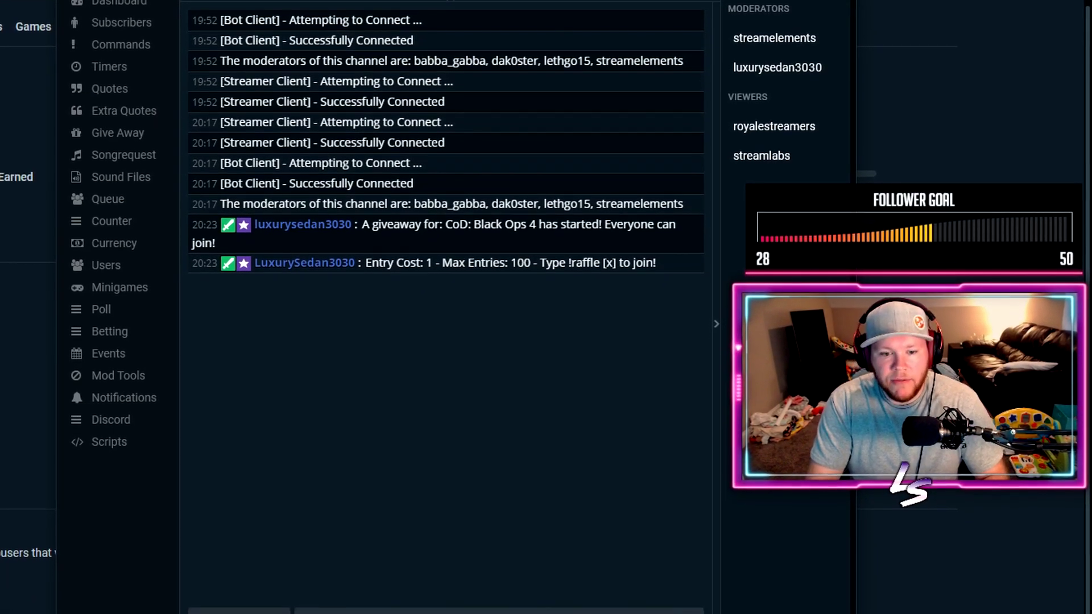
{"action": "type", "text": "5"}
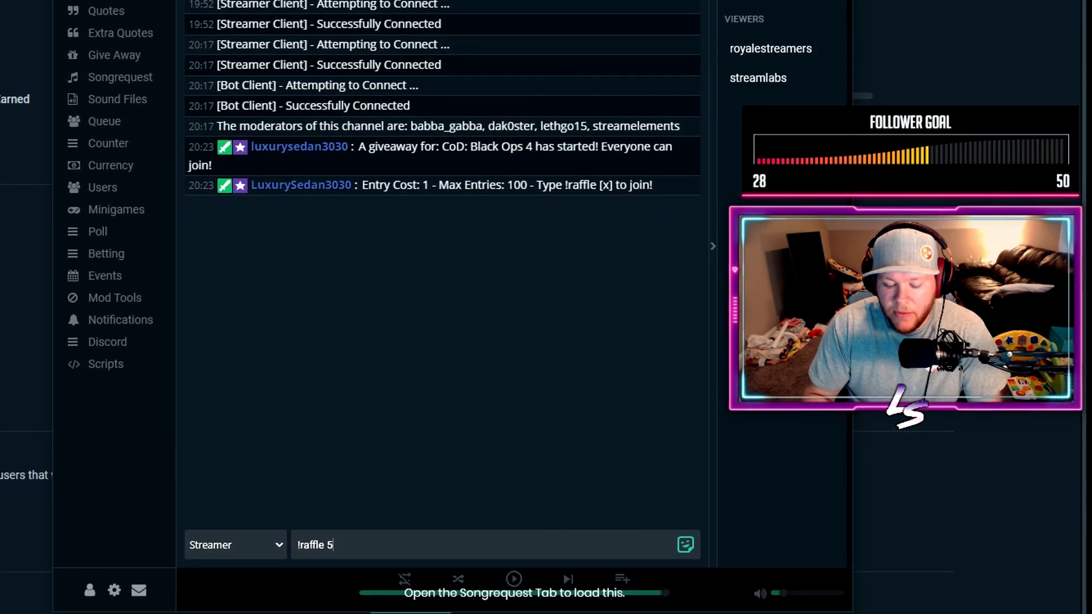
{"action": "key", "text": "Return"}
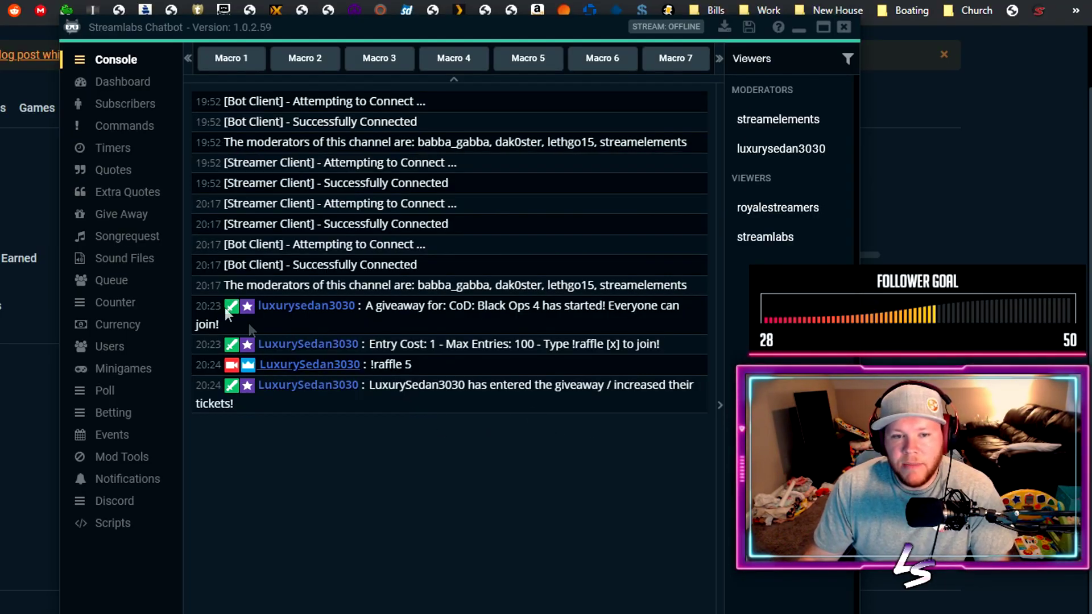
{"action": "left_click", "coordinate": [122, 218]}
{"action": "left_click", "coordinate": [276, 132]}
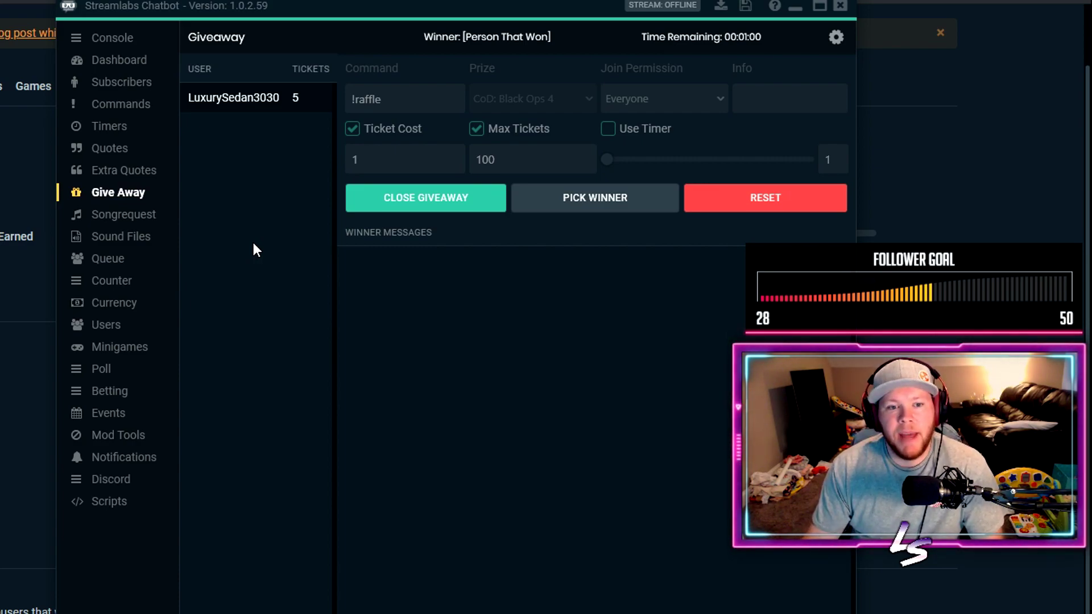
- Check the entrant's remaining points in the chatbot's currency list and in Manage Users on the Streamlabs loyalty page
{"action": "left_click", "coordinate": [106, 306]}
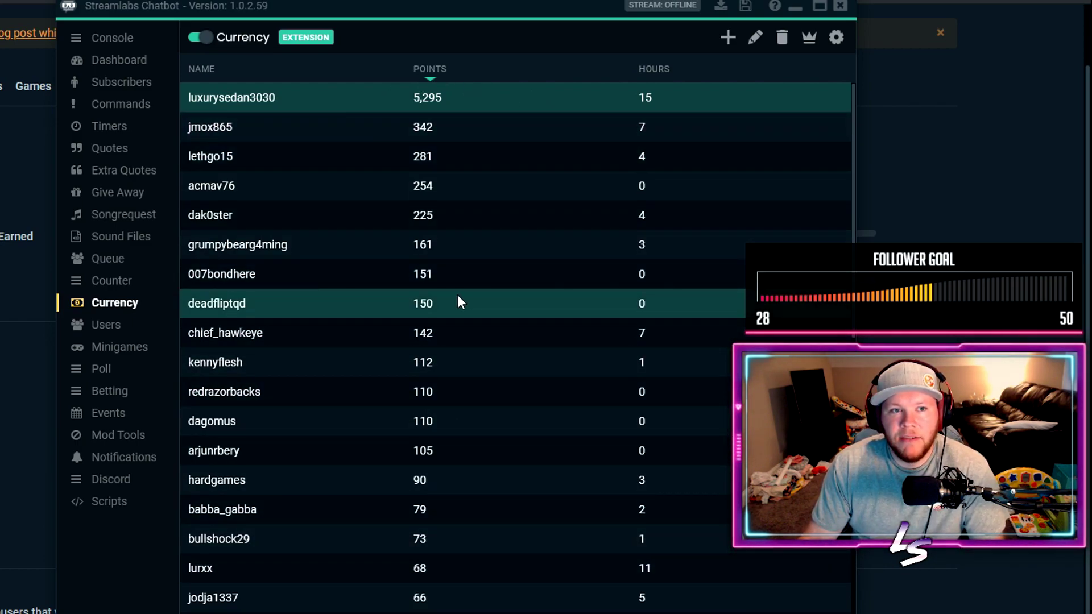
{"action": "key", "text": "alt+Tab"}
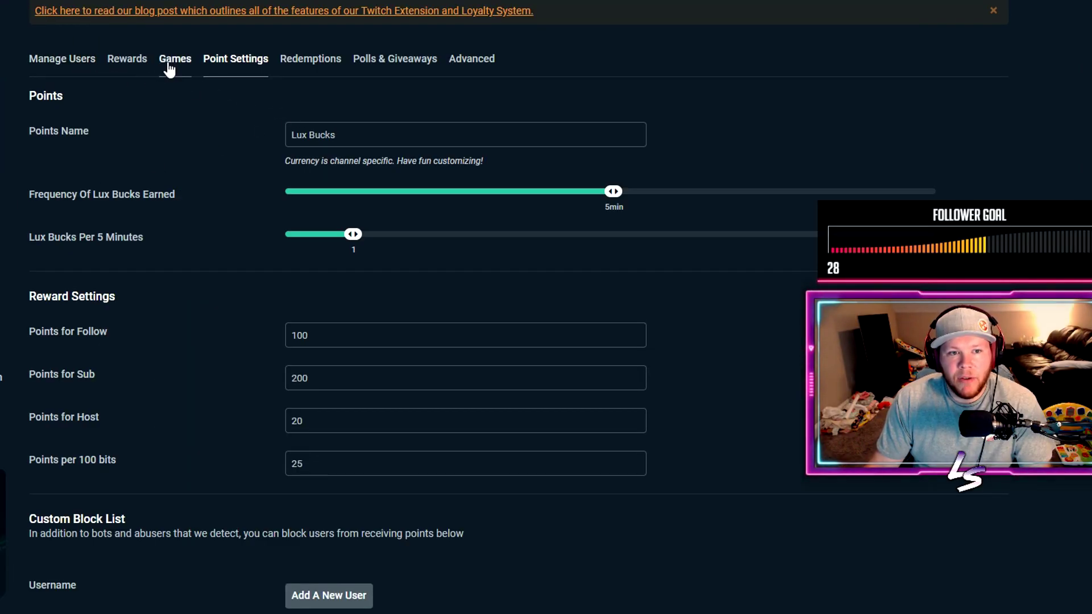
{"action": "left_click", "coordinate": [79, 70]}
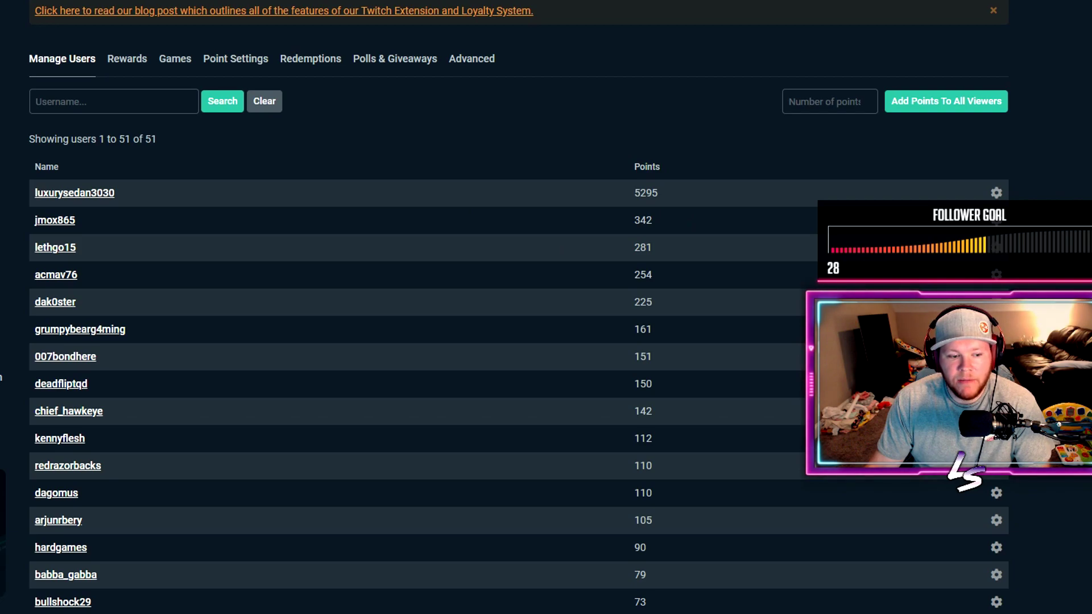
- Return to Streamlabs Chatbot and try to add 100 tickets by sending "!raffle 100" in the console chat as Streamer
{"action": "key", "text": "alt+Tab"}
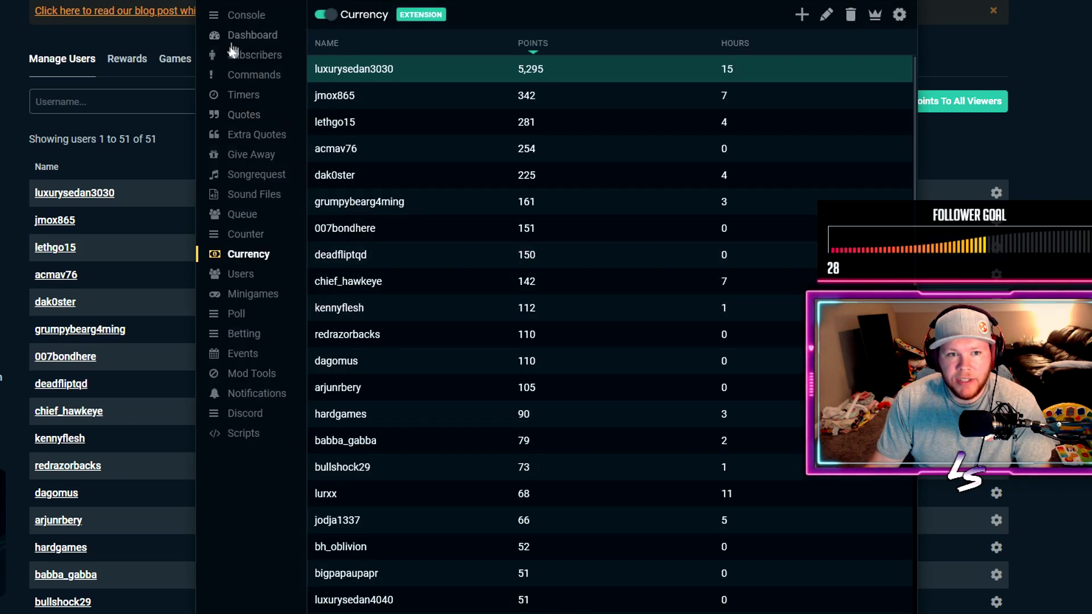
{"action": "left_click", "coordinate": [246, 15]}
{"action": "left_click", "coordinate": [557, 605]}
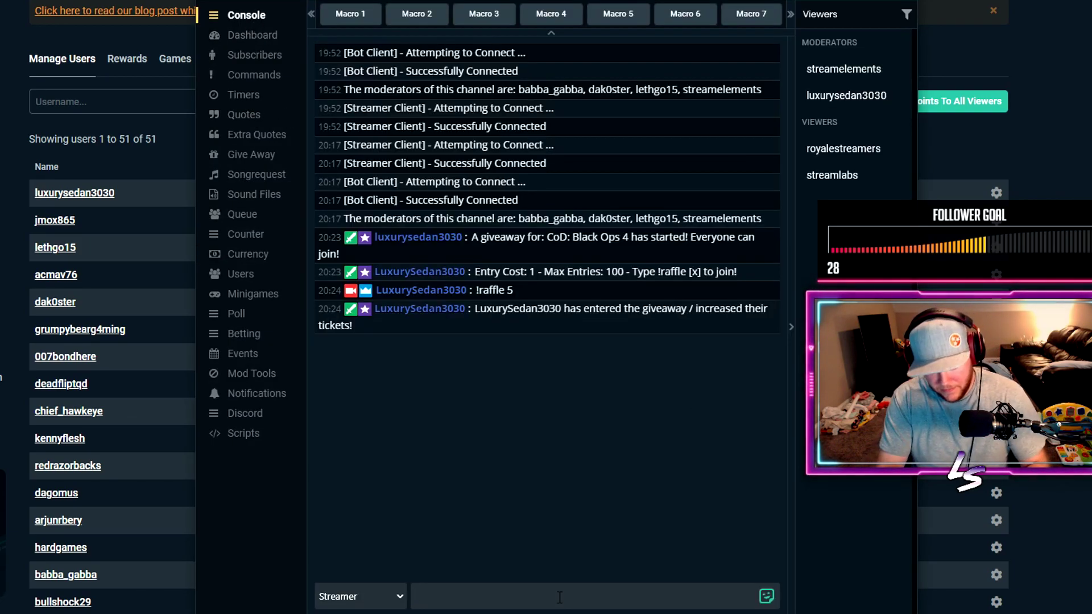
{"action": "type", "text": "!raffle 100"}
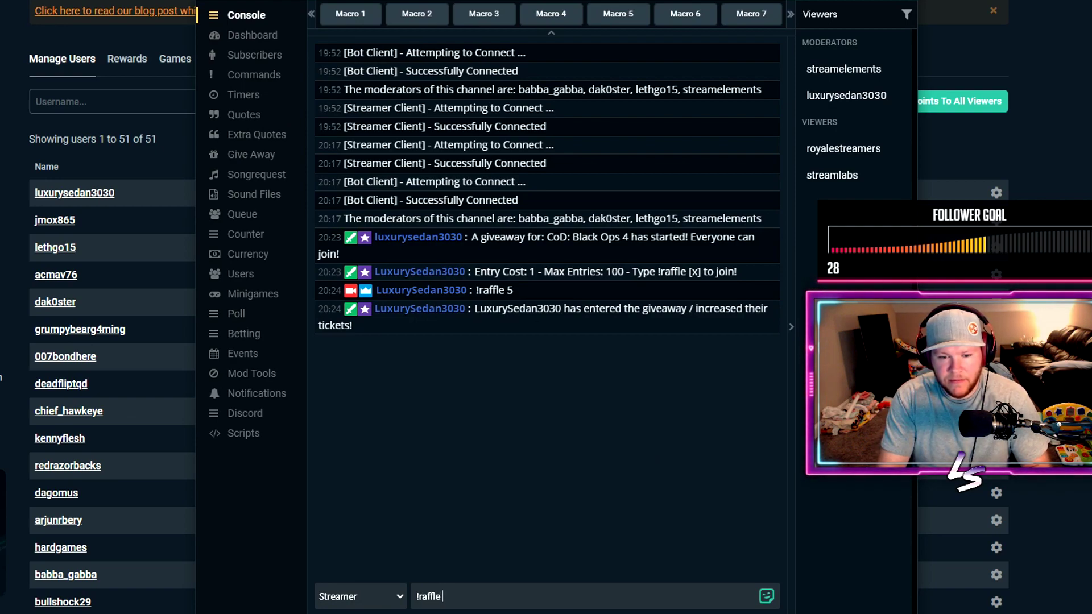
{"action": "key", "text": "Return"}
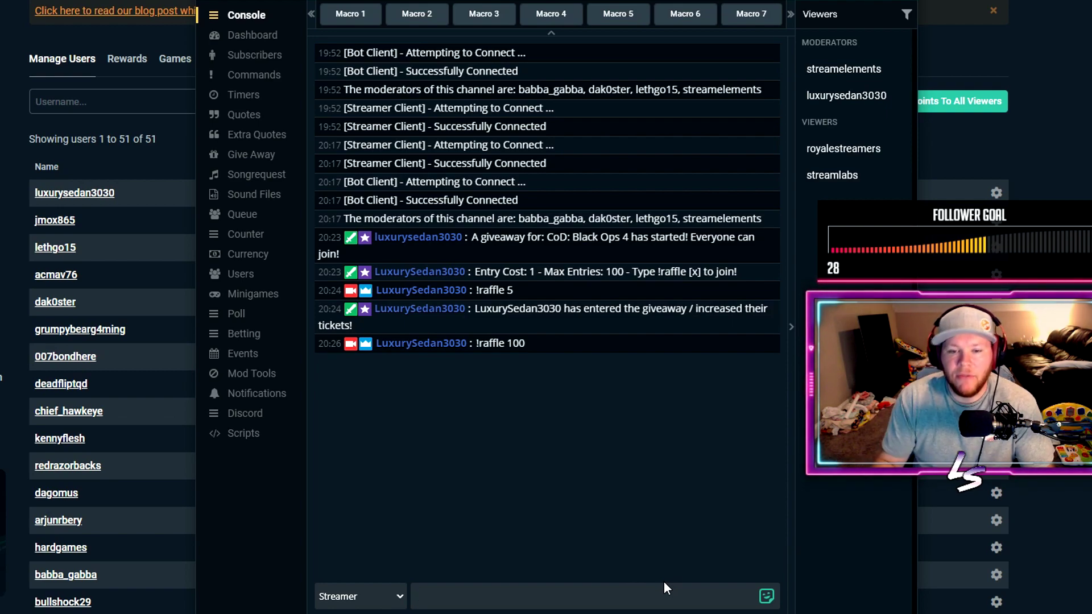
- Add 50 more tickets by sending "!raffle 50" in the console chat, and check the ticket count in the giveaway
{"action": "type", "text": "!ra"}
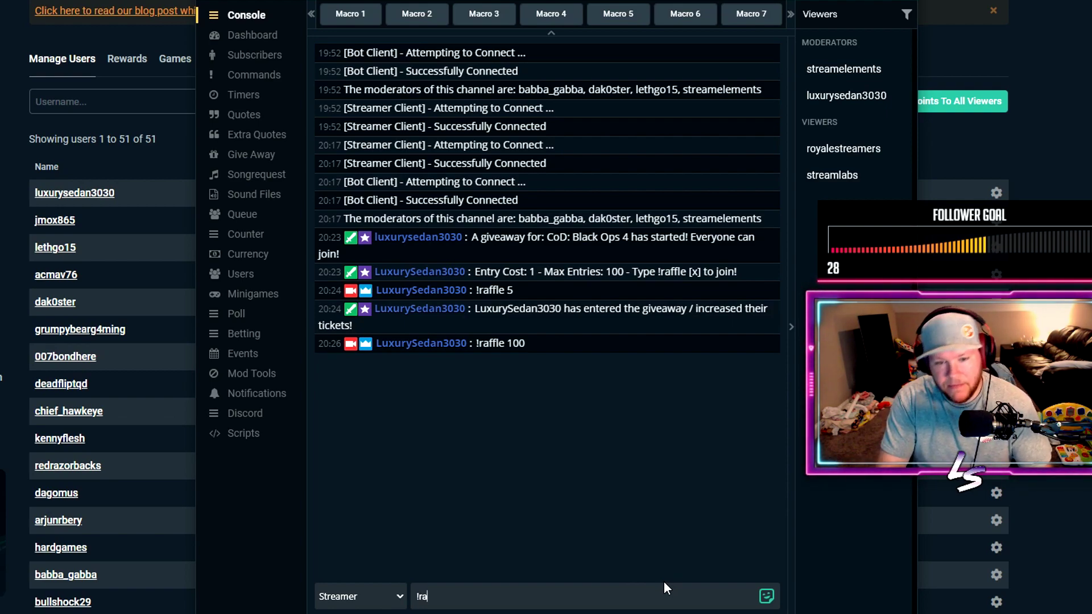
{"action": "type", "text": "ffle 50"}
{"action": "key", "text": "Return"}
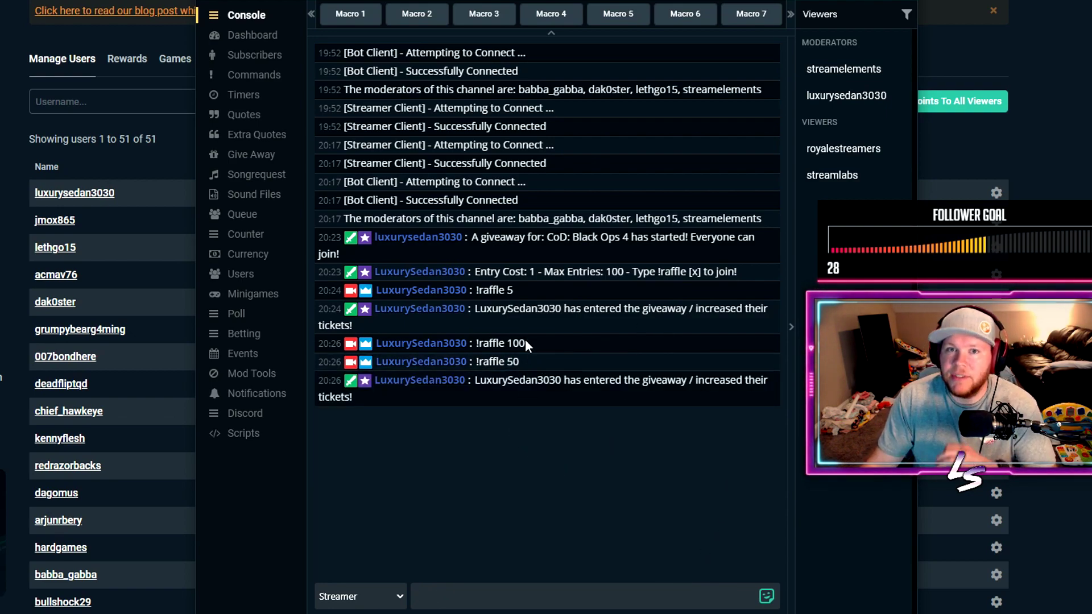
{"action": "left_click", "coordinate": [253, 157]}
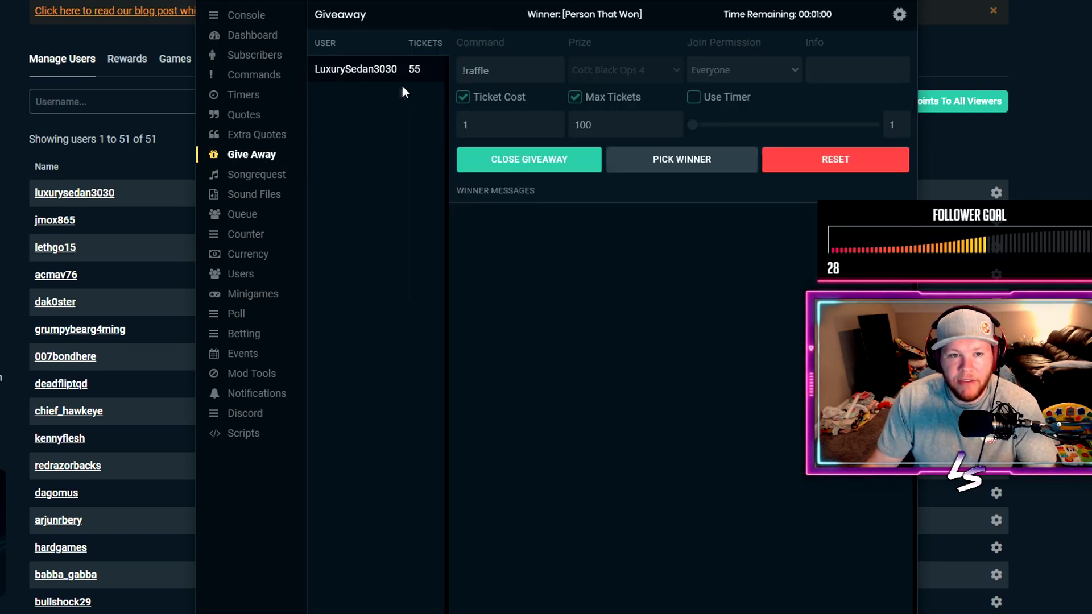
- Compare the chatbot's currency list with the refreshed Manage Users list on the Streamlabs page, sorted by highest points
{"action": "left_click", "coordinate": [246, 254]}
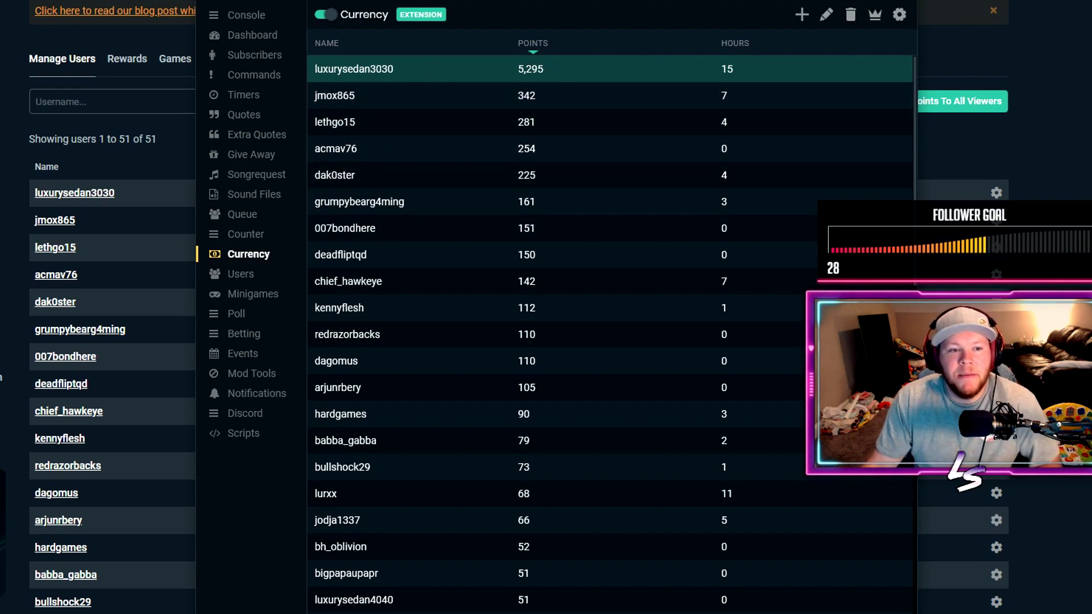
{"action": "key", "text": "alt+Tab"}
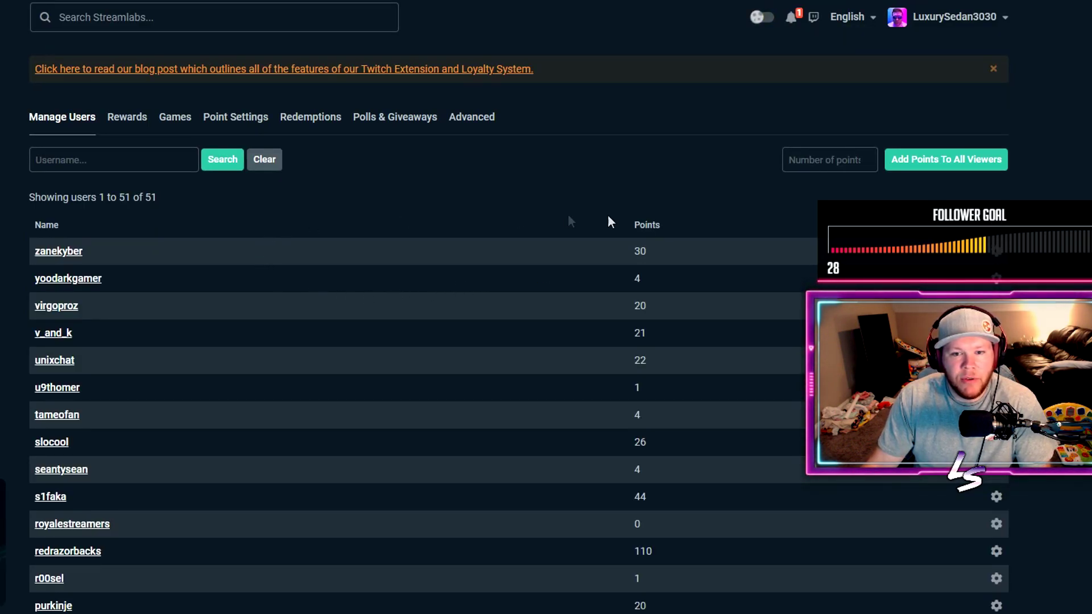
{"action": "left_click", "coordinate": [644, 225]}
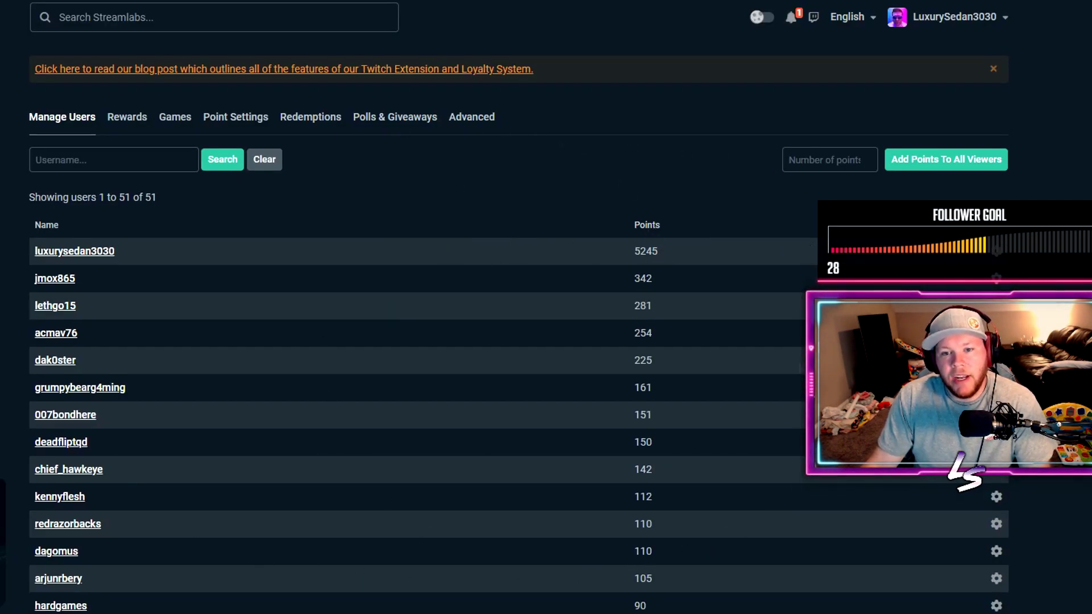
{"action": "key", "text": "alt+Tab"}
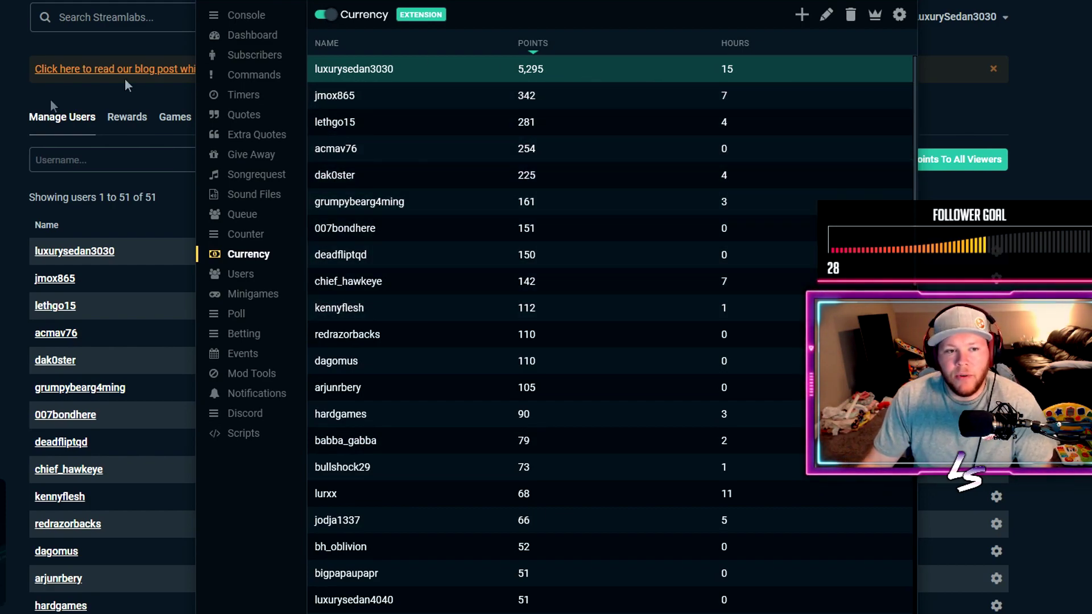
{"action": "key", "text": "alt+Tab"}
{"action": "key", "text": "alt+Tab"}
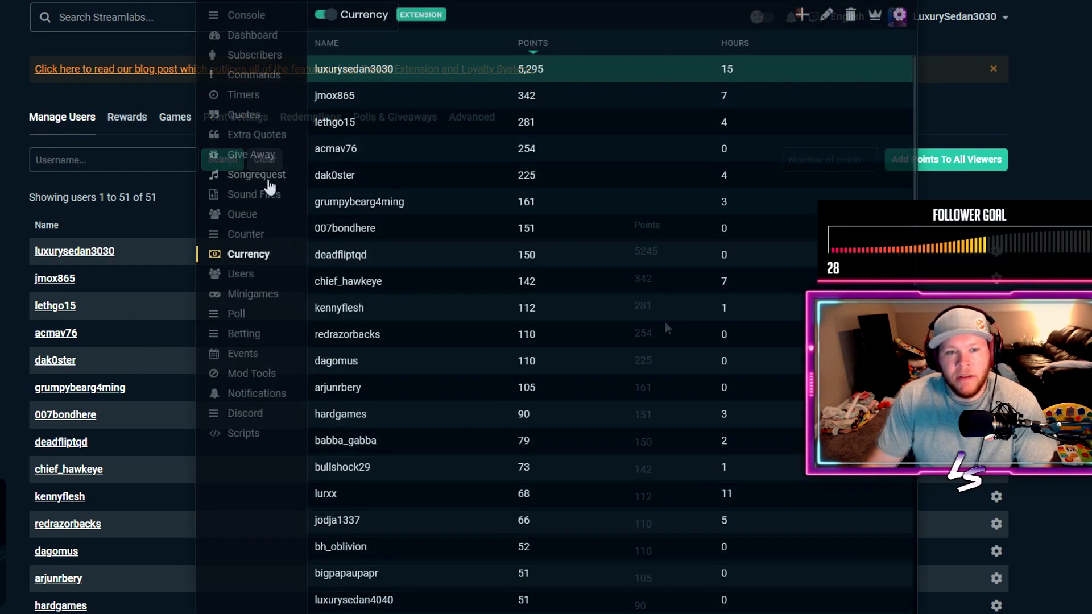
- Close the giveaway to entries, allow entries again, and check the resulting chat announcements in the console
{"action": "left_click", "coordinate": [268, 158]}
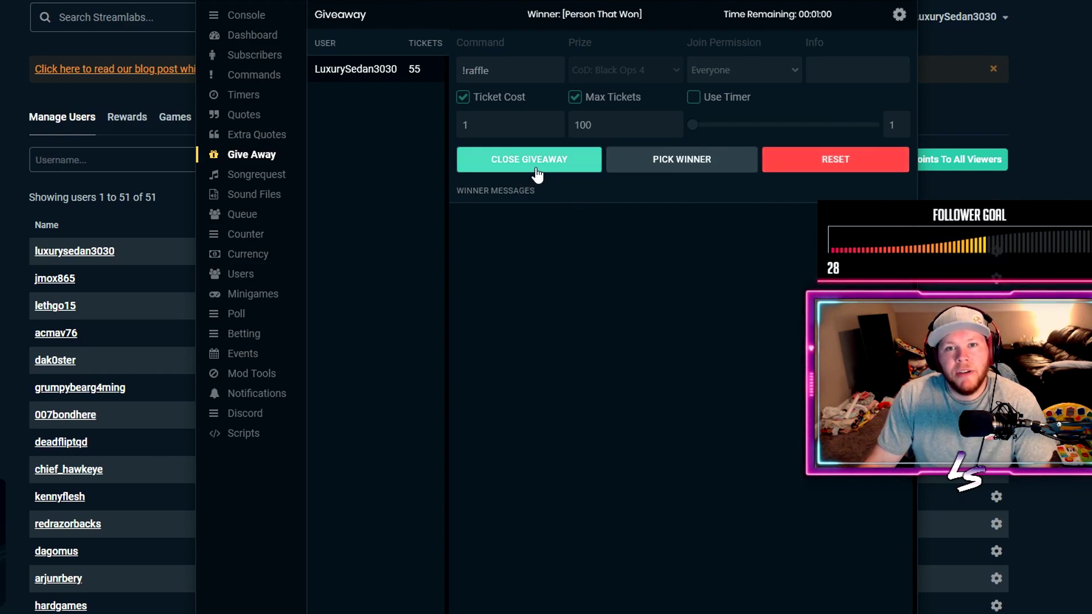
{"action": "left_click", "coordinate": [515, 168]}
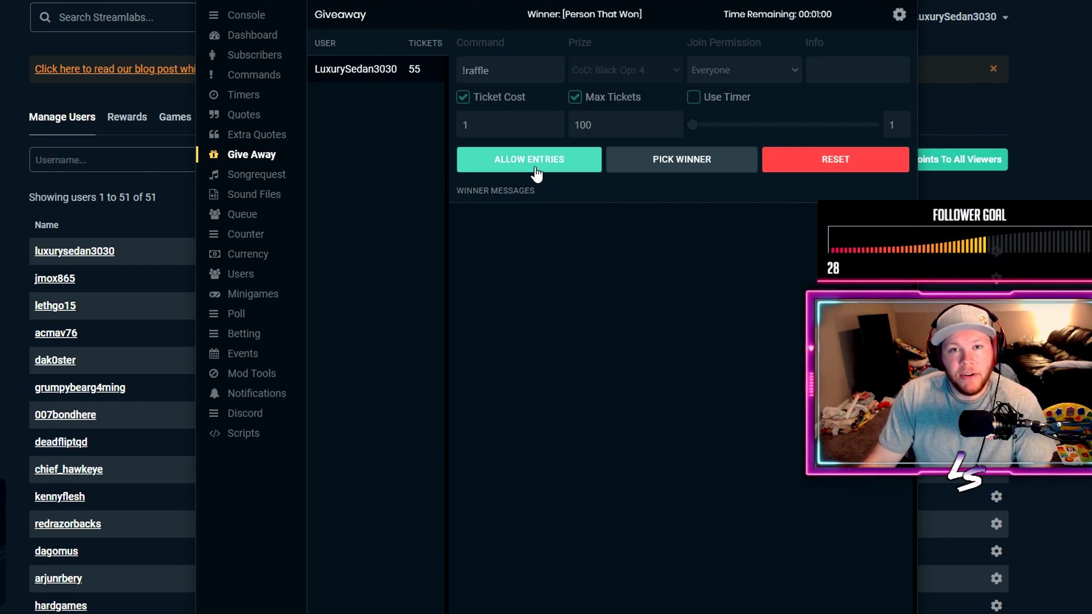
{"action": "left_click", "coordinate": [254, 21]}
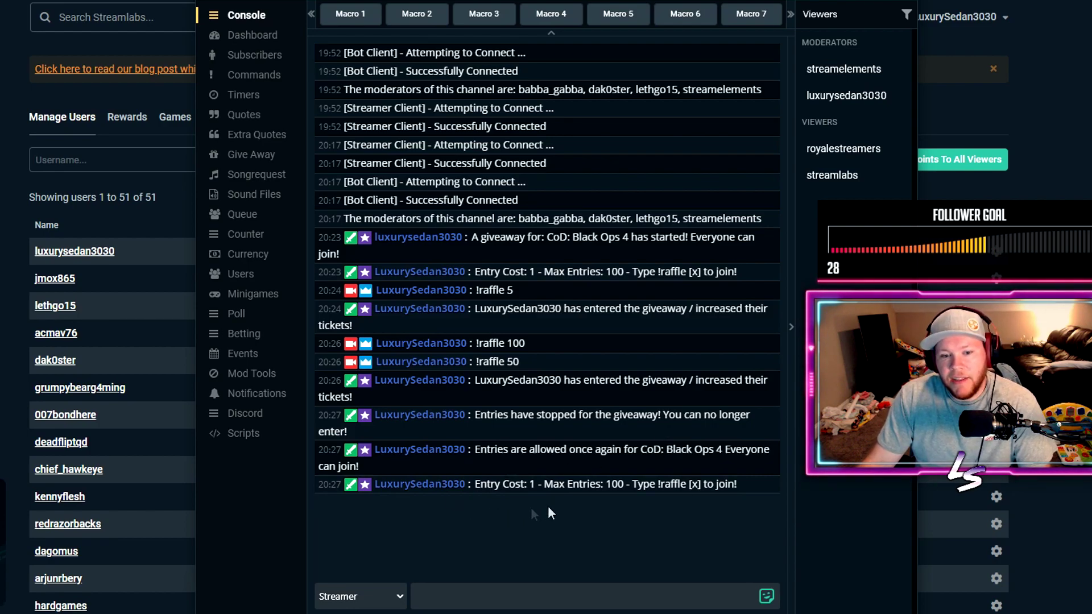
- Close entries for the CoD: Black Ops 4 giveaway again and pick a winner
{"action": "left_click", "coordinate": [267, 157]}
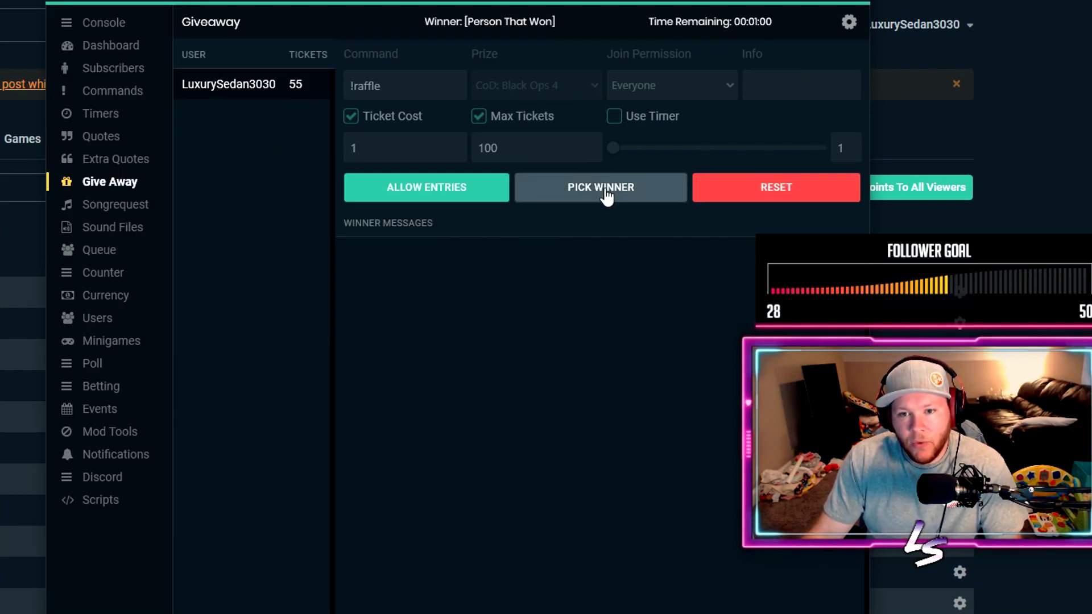
{"action": "left_click", "coordinate": [606, 193]}
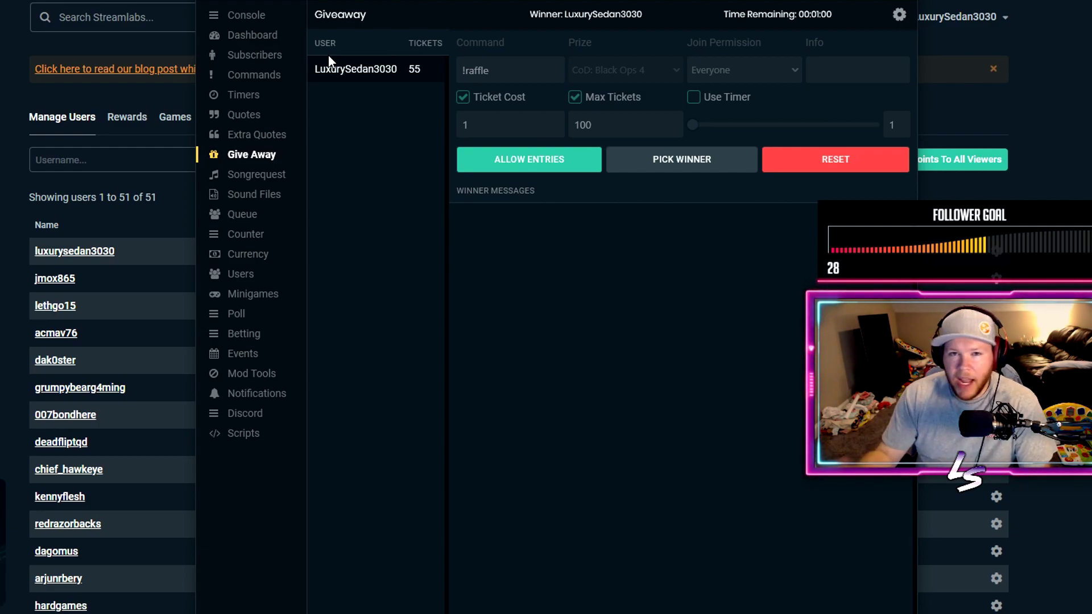
- Start a new CoD: Black Ops 4 giveaway and enter it by sending "!raffle 5" in the console chat
{"action": "left_click", "coordinate": [529, 159]}
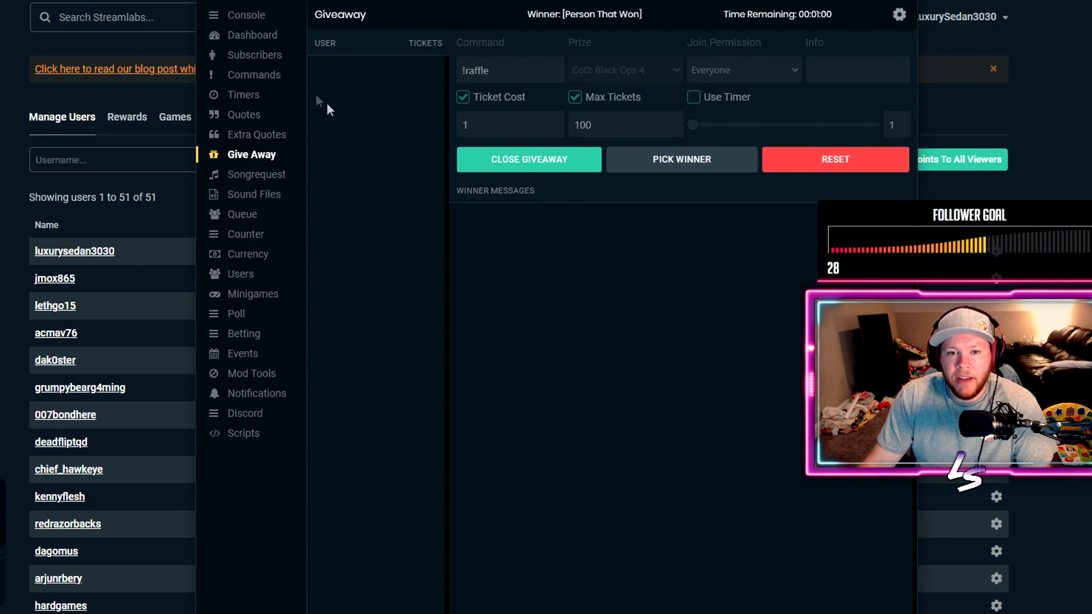
{"action": "left_click", "coordinate": [246, 15]}
{"action": "type", "text": "!"}
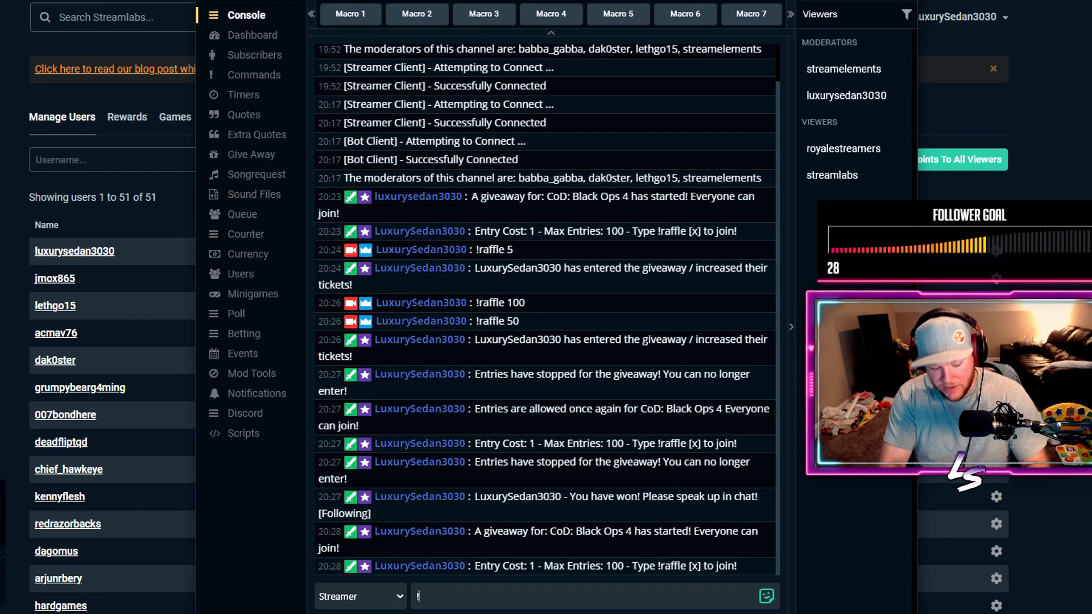
{"action": "type", "text": "raffle 5"}
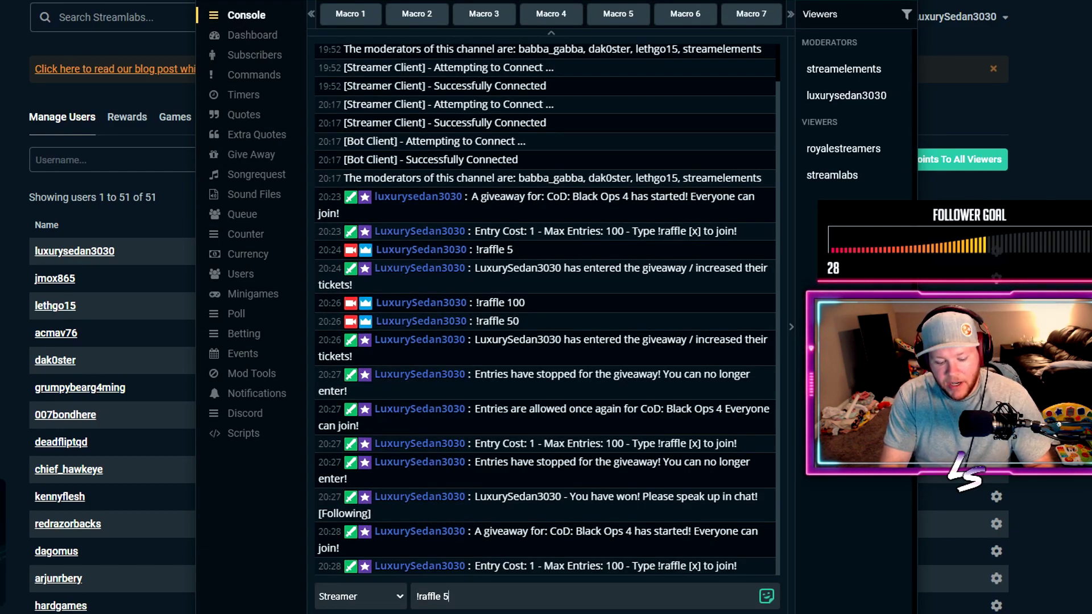
{"action": "key", "text": "Return"}
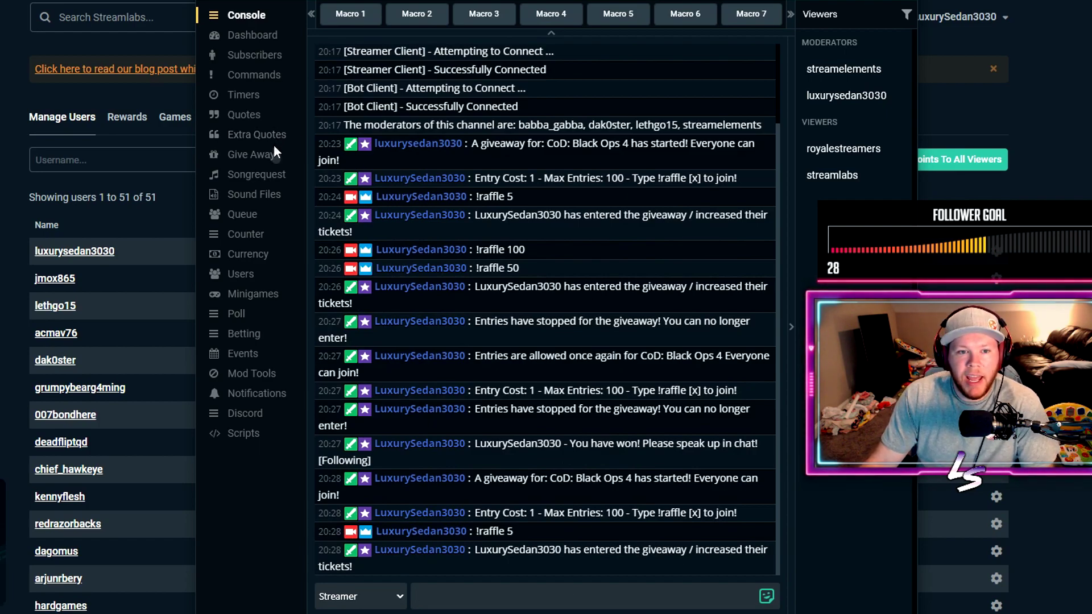
- Reset the giveaway without picking a winner, refunding all entered users and clearing all users and messages
{"action": "left_click", "coordinate": [263, 157]}
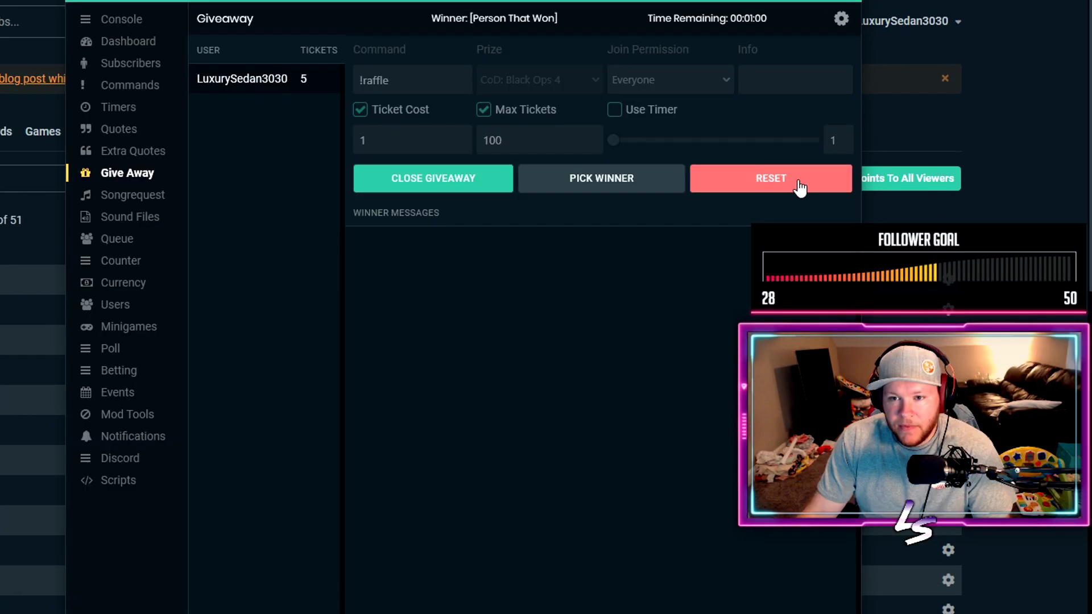
{"action": "left_click", "coordinate": [860, 161]}
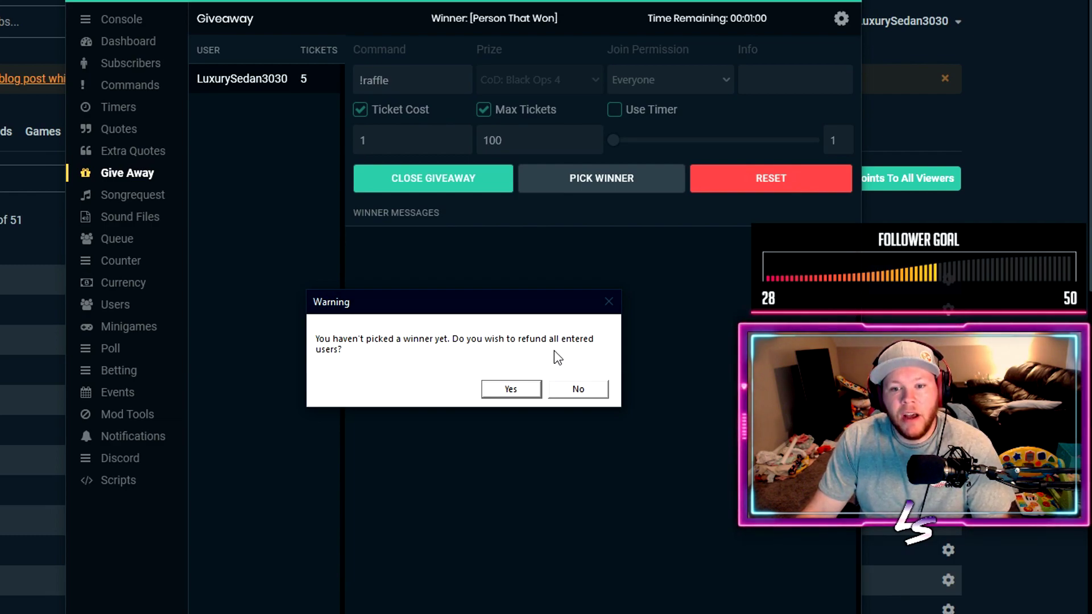
{"action": "left_click", "coordinate": [515, 390]}
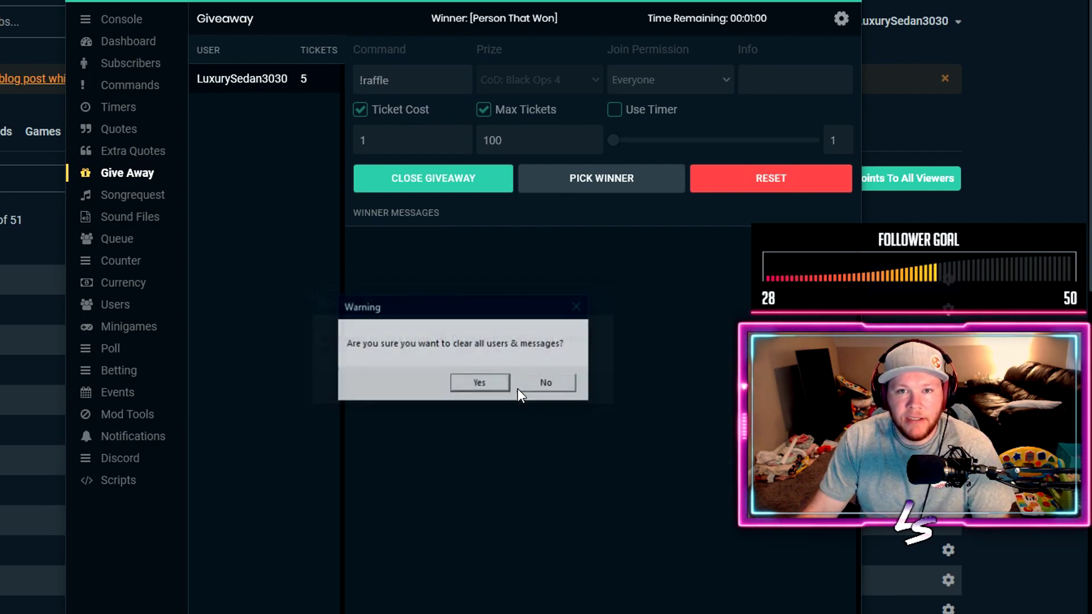
{"action": "left_click", "coordinate": [480, 385]}
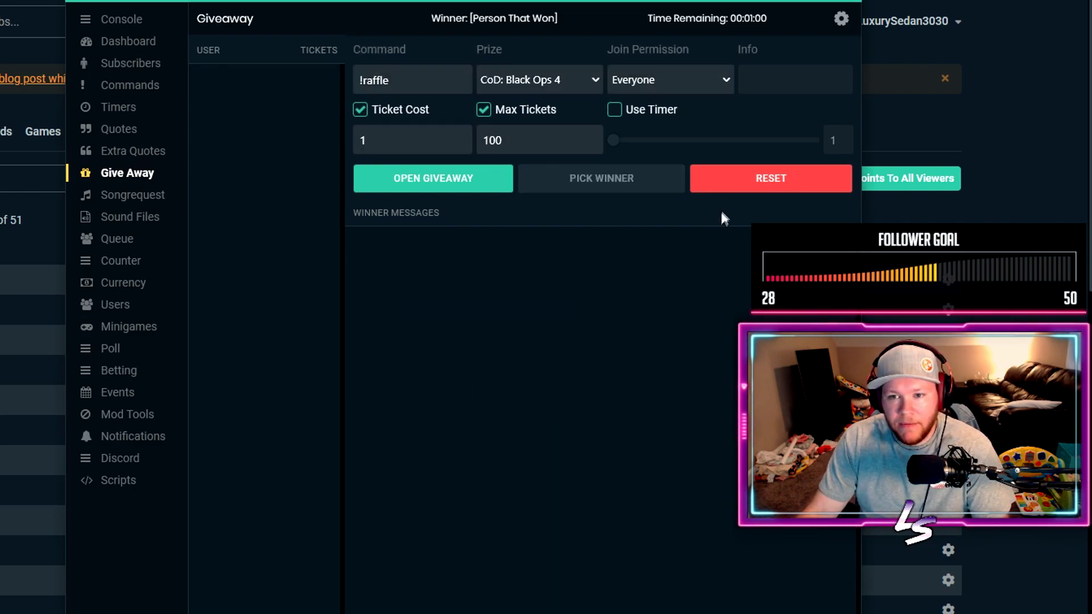